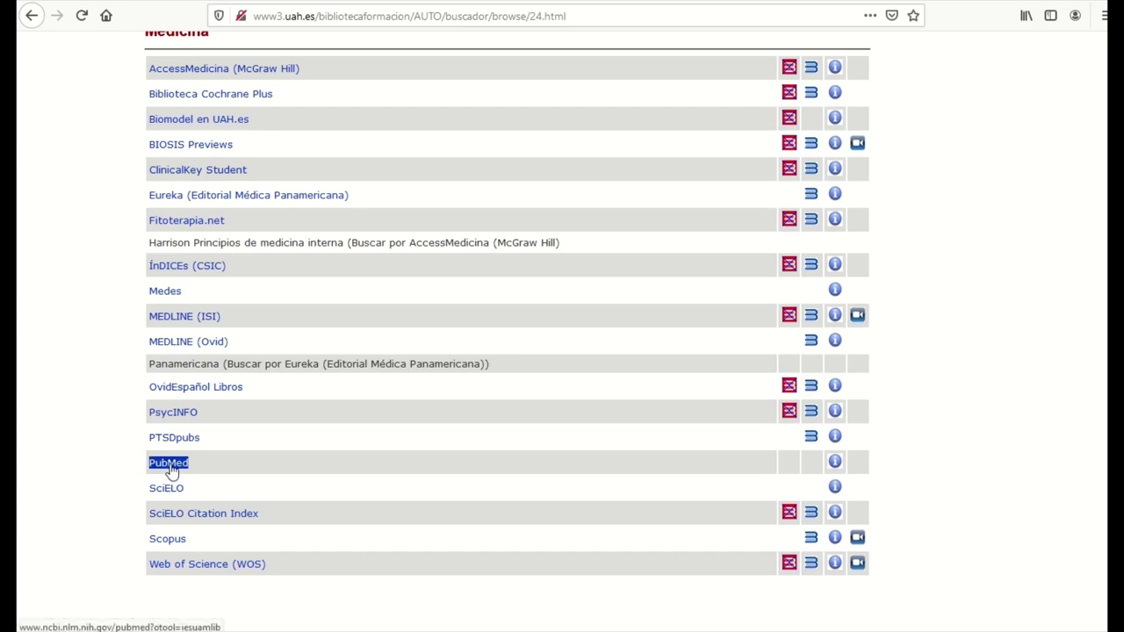
# Step: Open Web of Science (WOS) from the library's list of Medicina resources
pyautogui.click(171, 478)
pyautogui.doubleClick(167, 539)
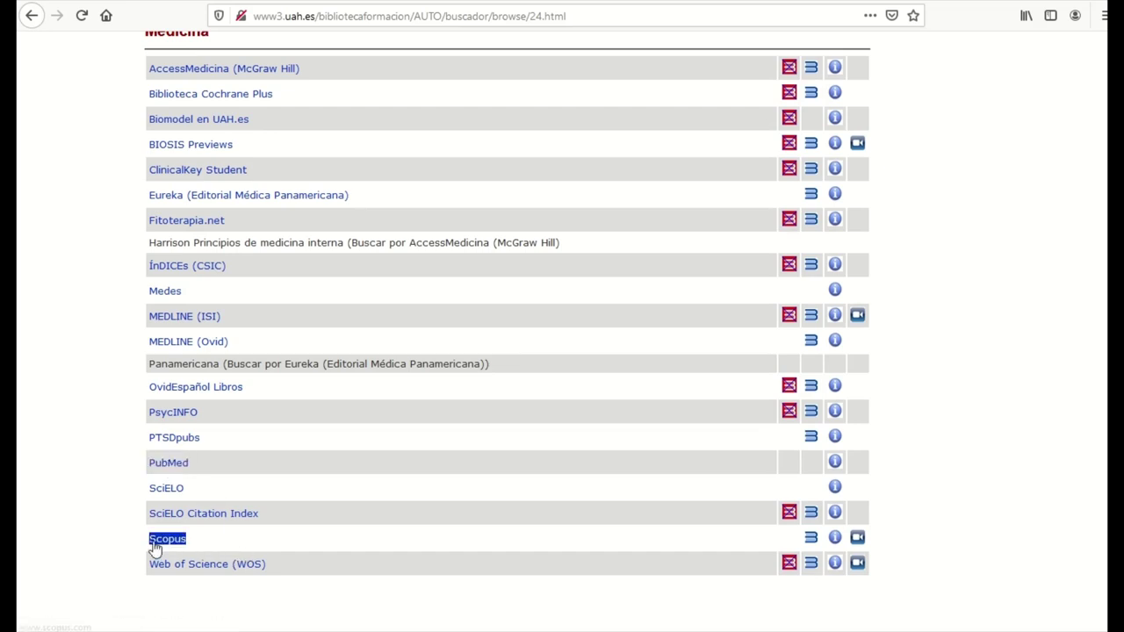
pyautogui.tripleClick(186, 569)
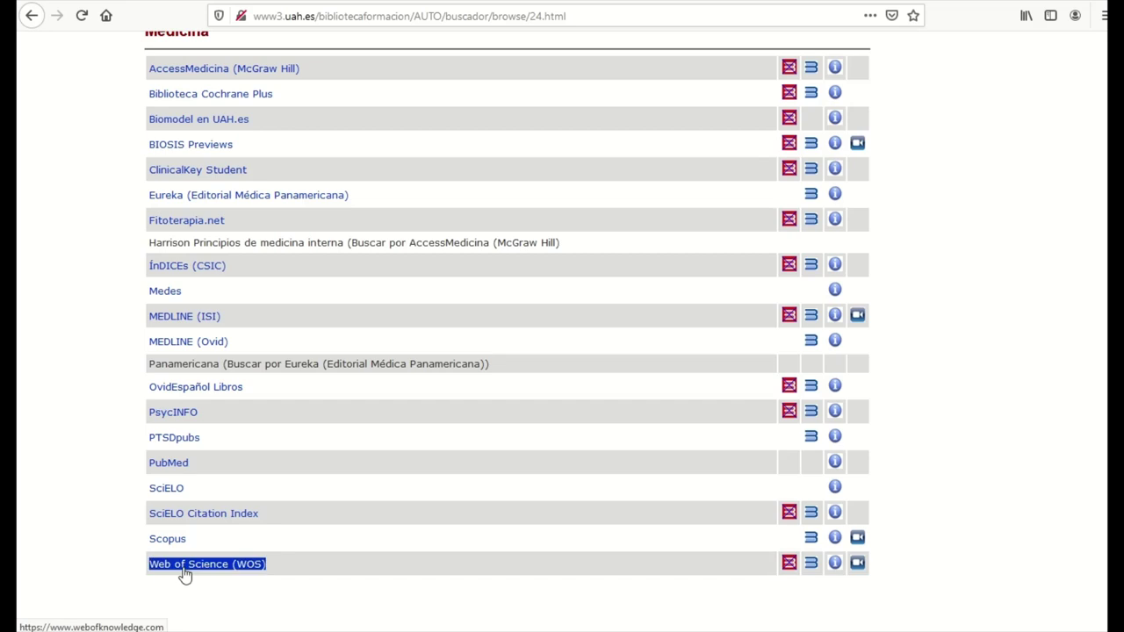
pyautogui.click(271, 587)
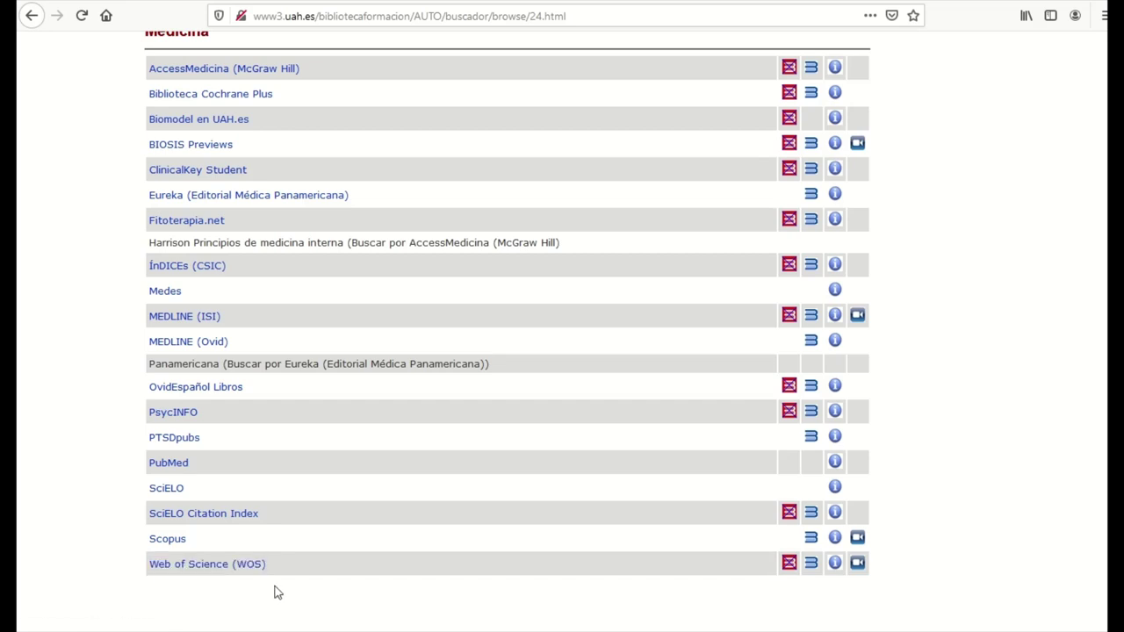
pyautogui.tripleClick(187, 571)
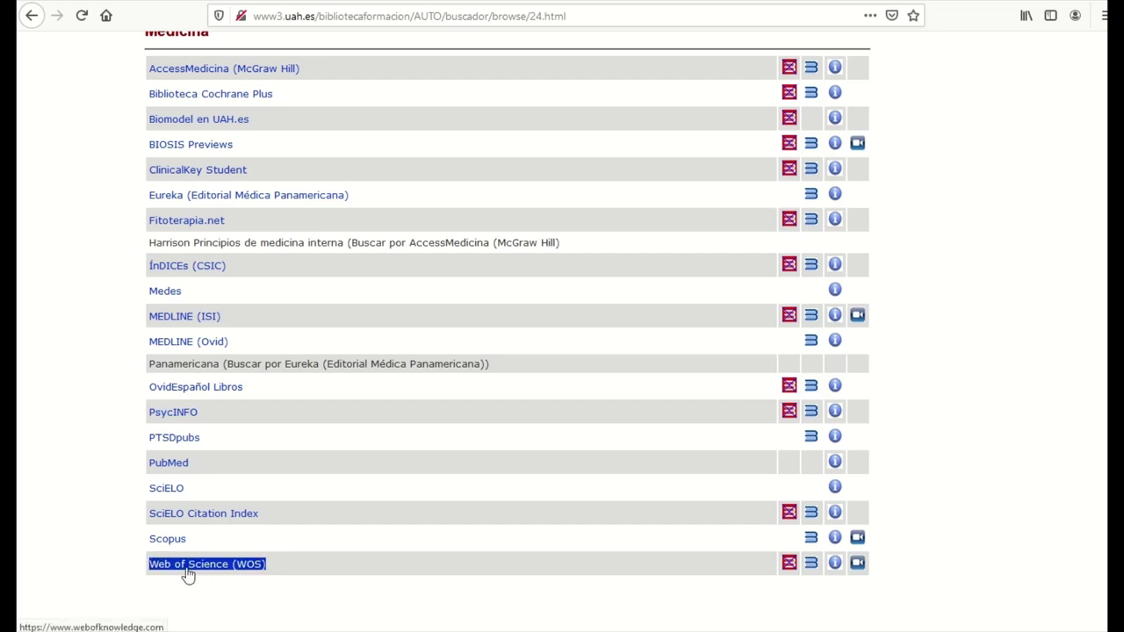
pyautogui.click(187, 571)
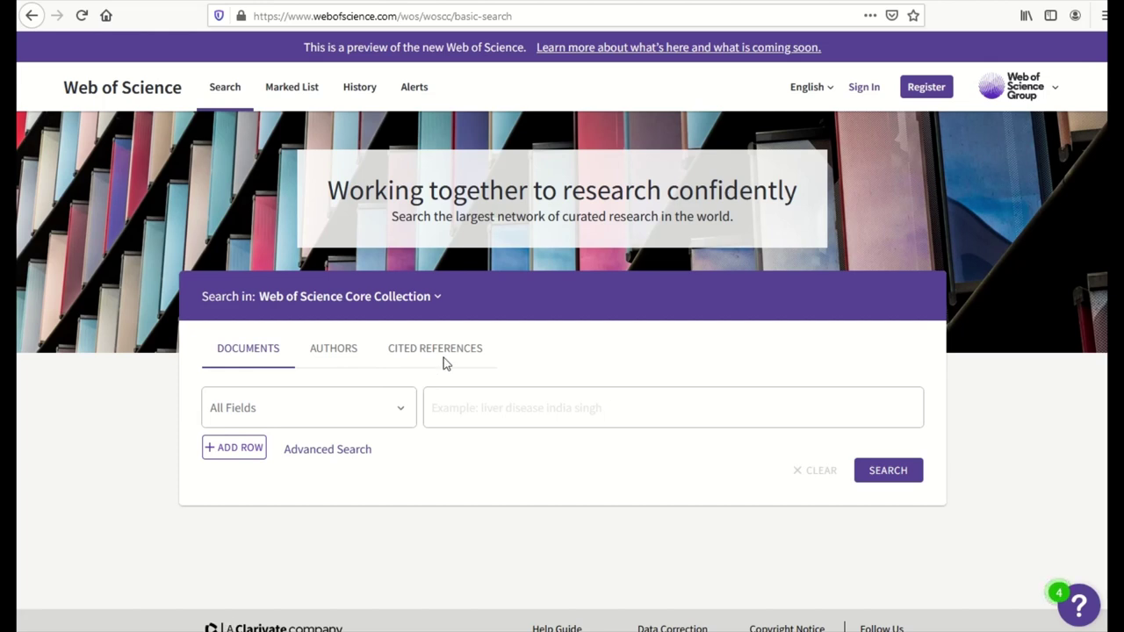
# Step: Review the searchable fields for documents and add a second search row to view its Boolean operators
pyautogui.click(404, 413)
pyautogui.scroll(-5, 271, 490)
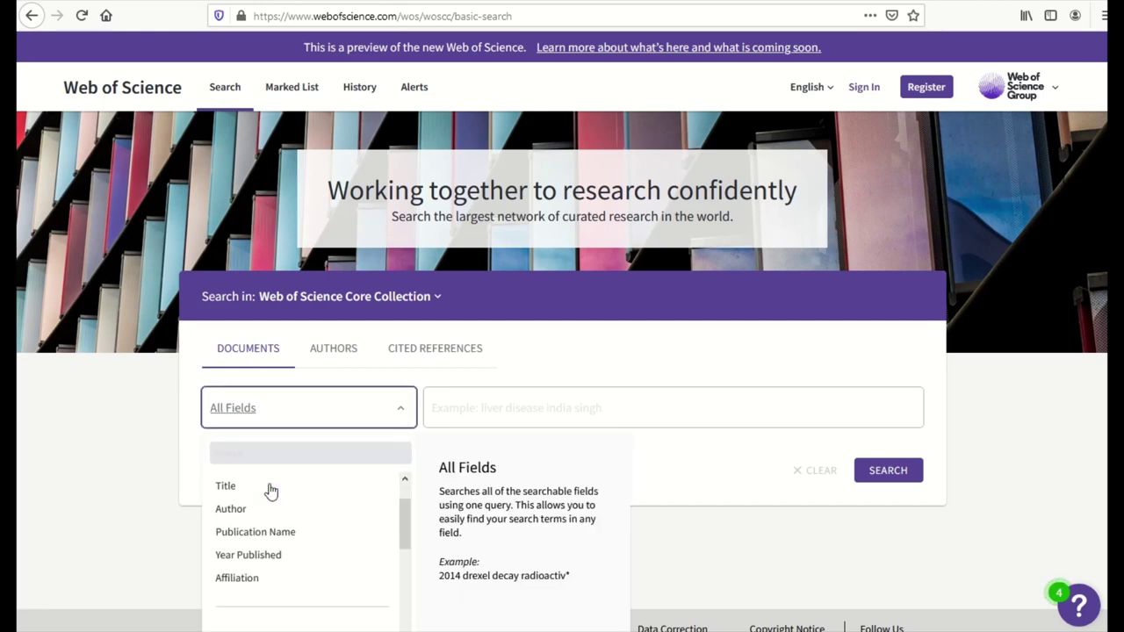
pyautogui.click(466, 403)
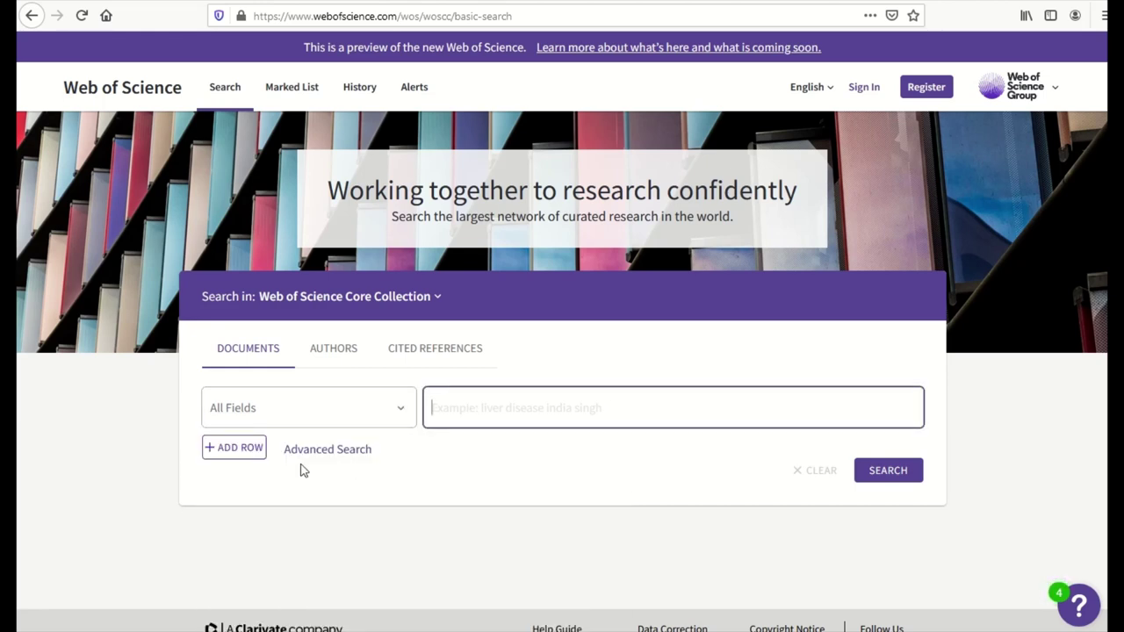
pyautogui.click(250, 453)
pyautogui.click(234, 466)
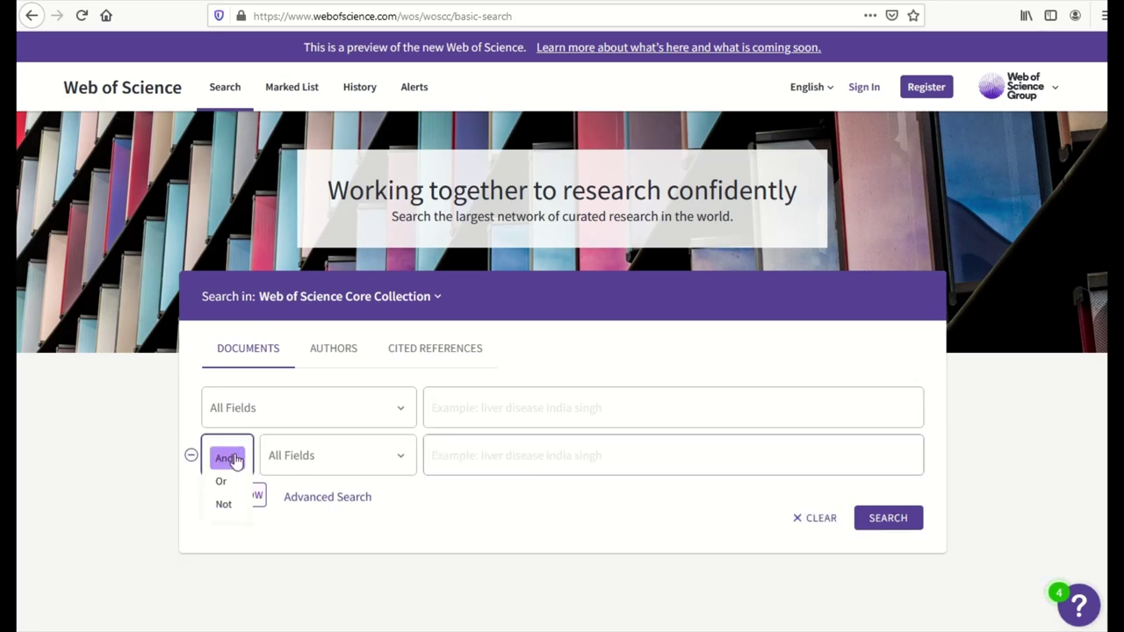
# Step: Run an advanced search across All Fields for Measles AND Vaccine AND (Poverty OR "Low-Income Population")
pyautogui.click(327, 498)
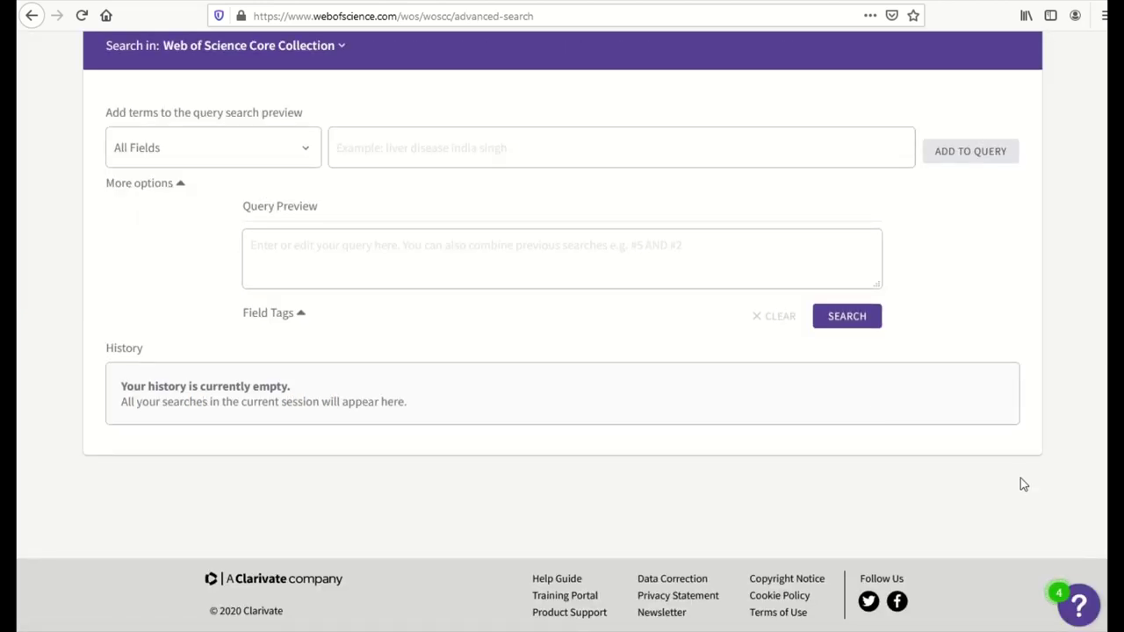
pyautogui.click(309, 150)
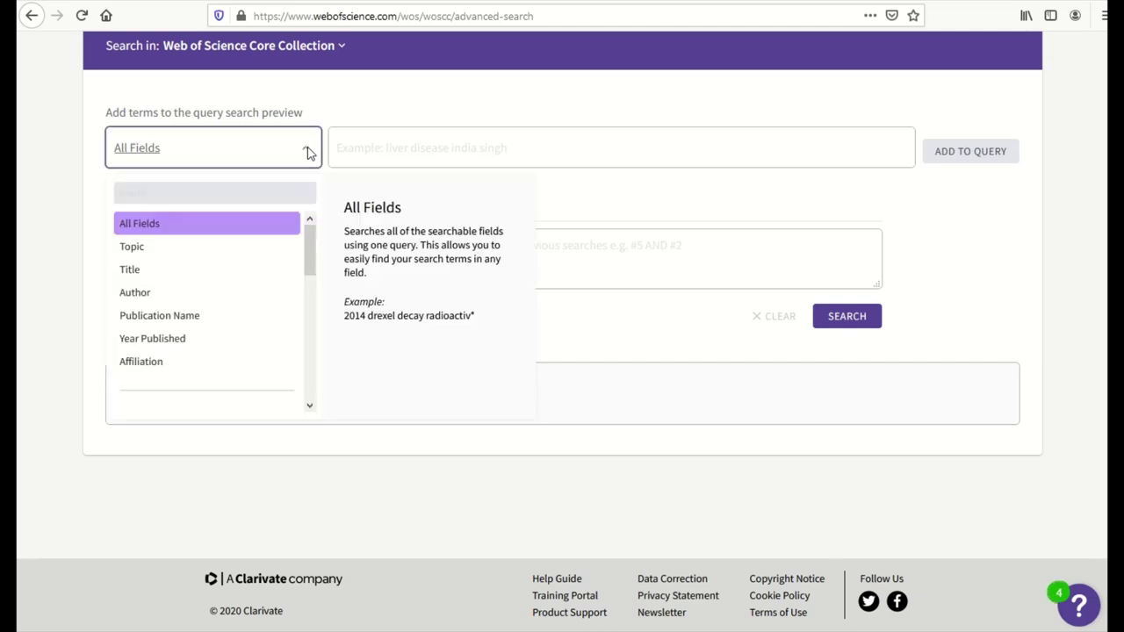
pyautogui.click(137, 230)
pyautogui.click(416, 150)
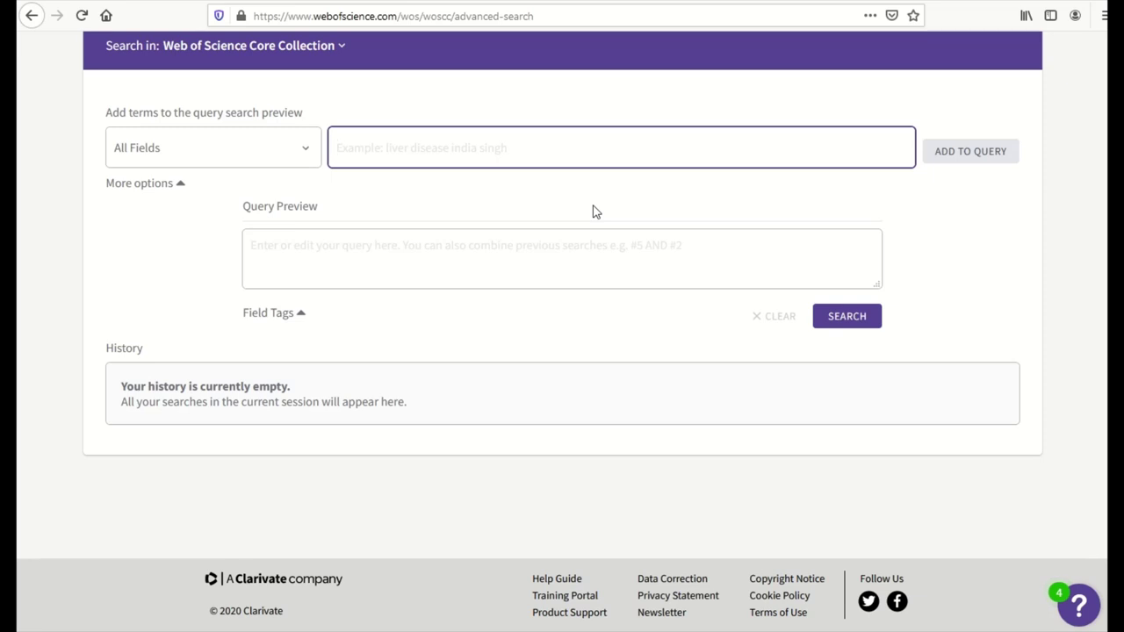
pyautogui.write('Measles AND Vaccine AND (Poverty OR "Low-Income Population")')
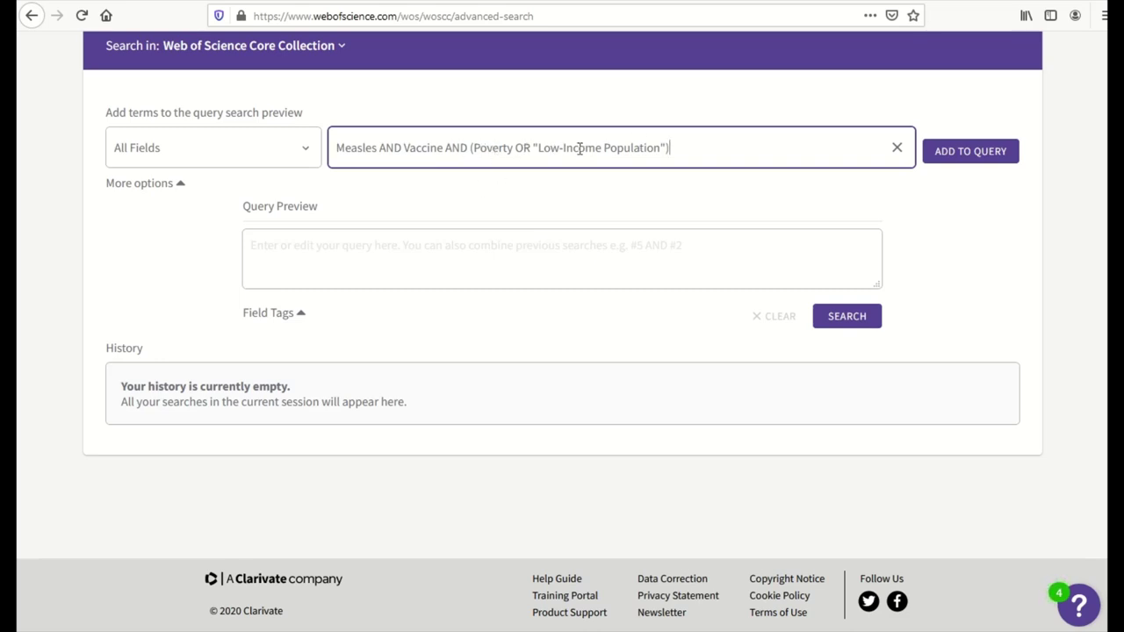
pyautogui.click(959, 151)
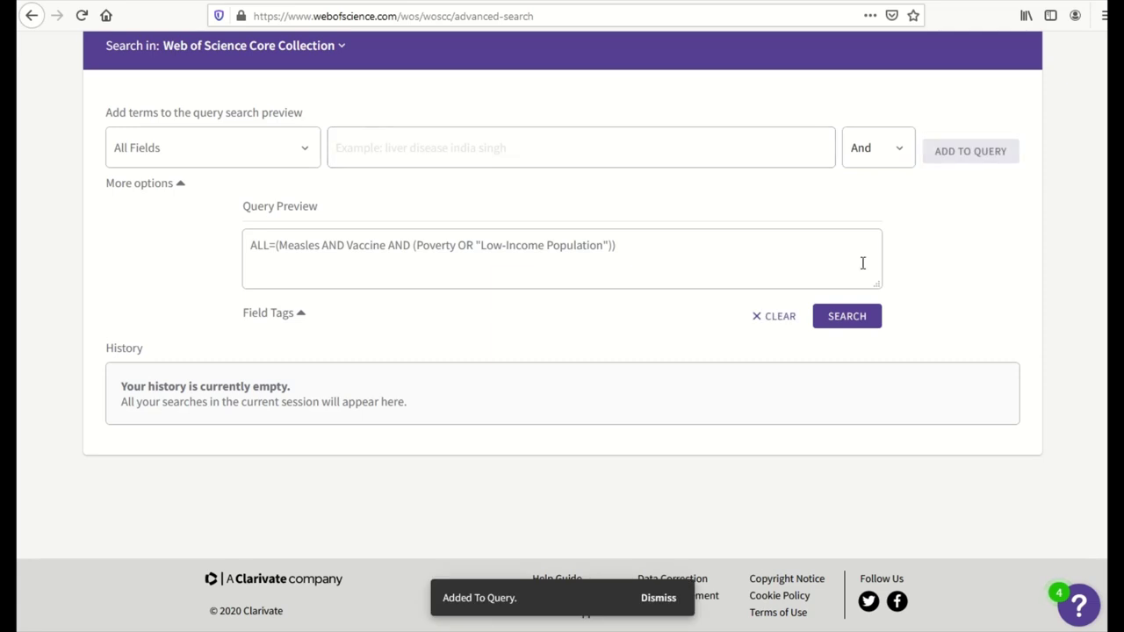
pyautogui.click(829, 316)
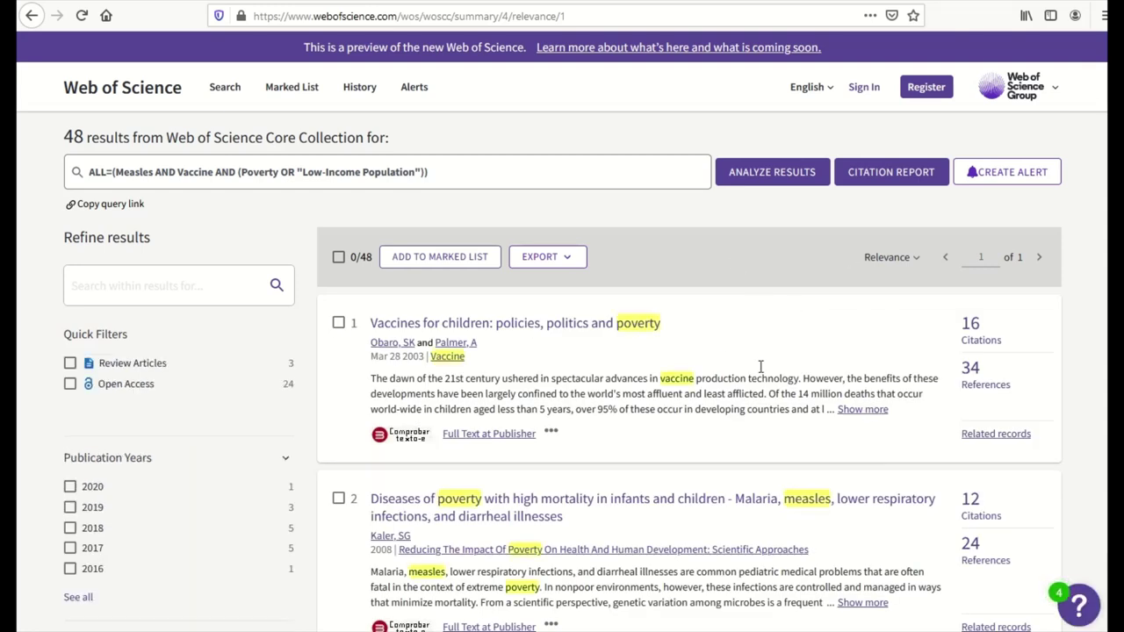
# Step: Review the available sort orders for the Web of Science results without changing the current one
pyautogui.scroll(-1, 723, 353)
pyautogui.scroll(1, 723, 353)
pyautogui.click(907, 262)
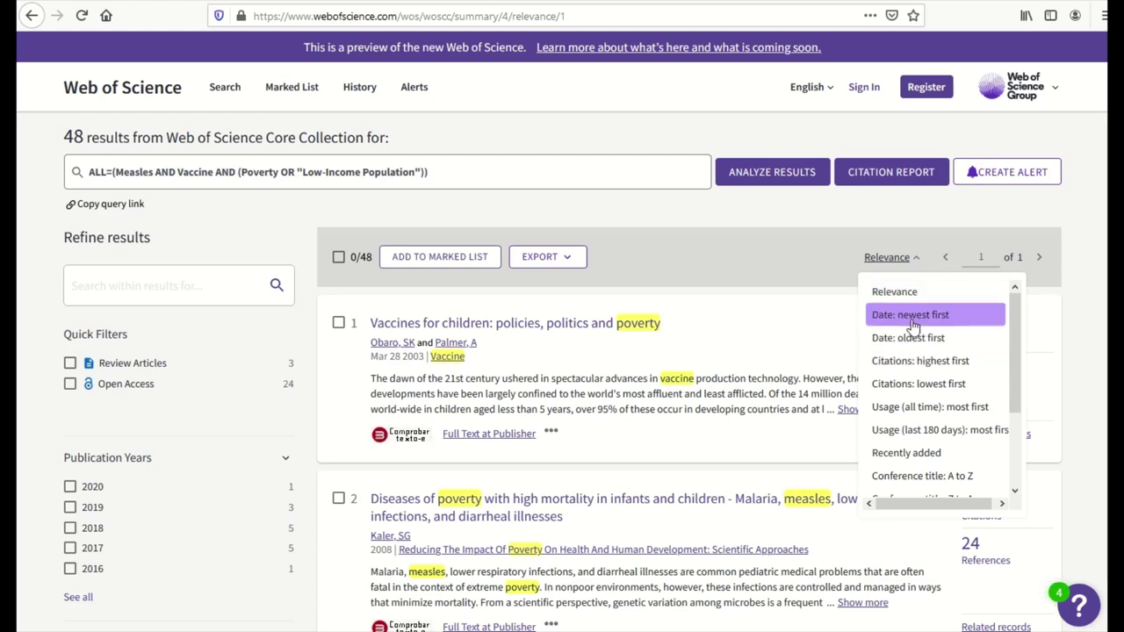
pyautogui.scroll(-2, 917, 386)
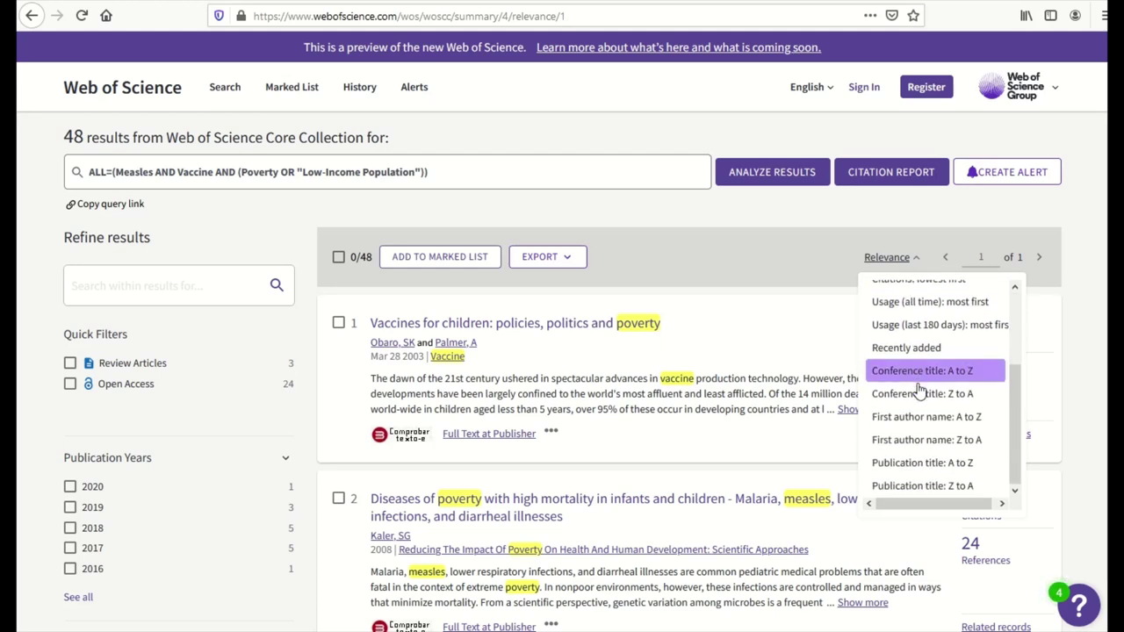
pyautogui.scroll(2, 918, 391)
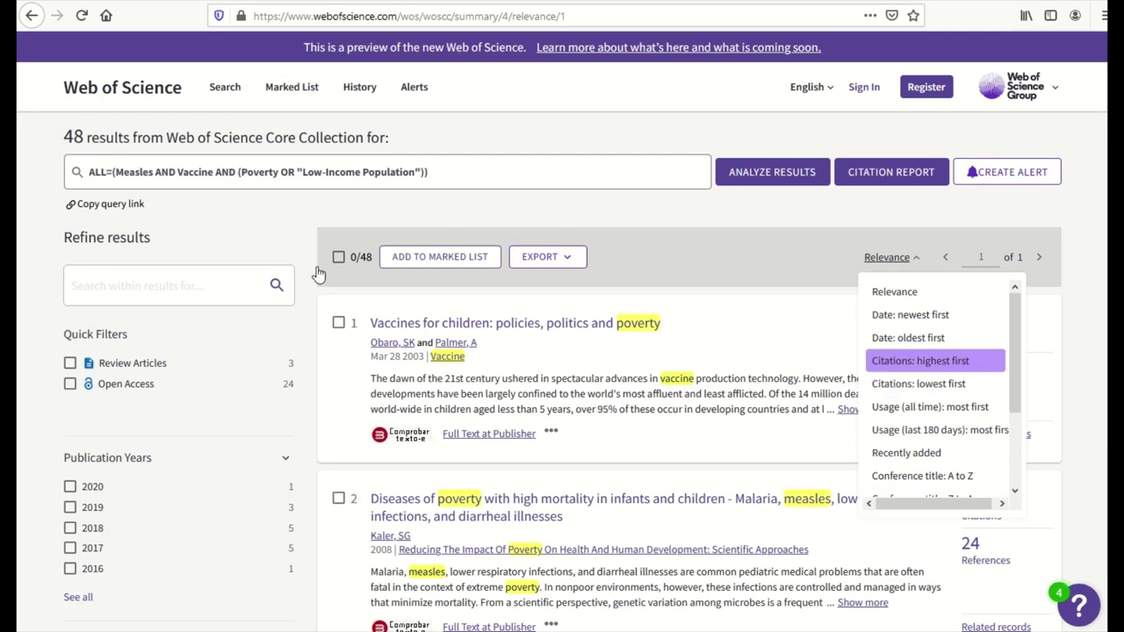
pyautogui.click(410, 375)
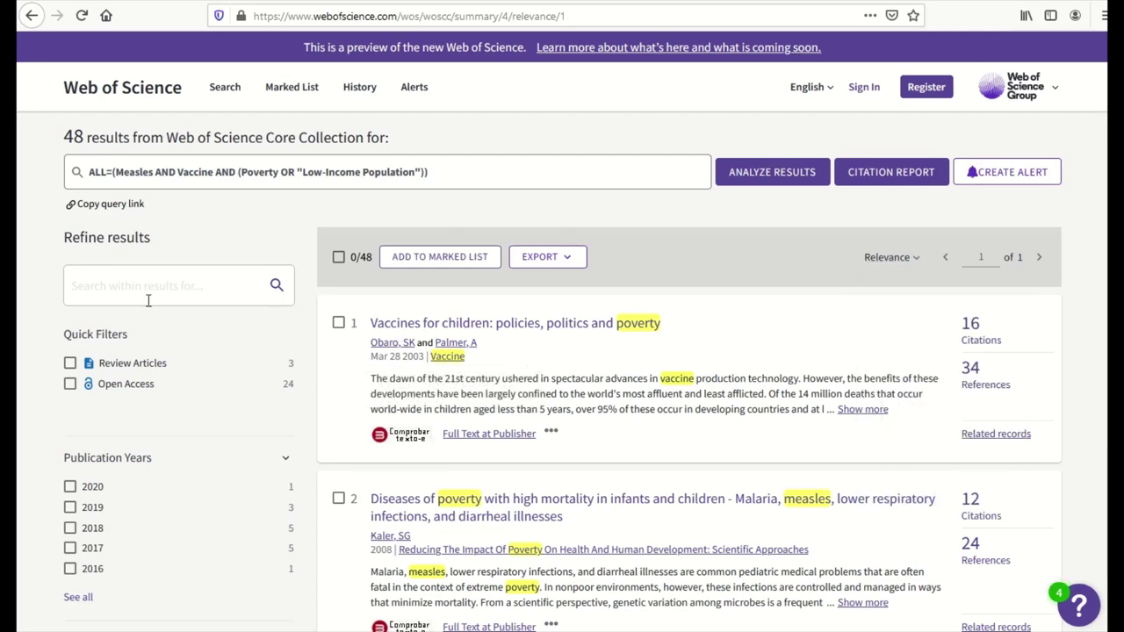
# Step: Examine the filters for refining the results, such as publication years, document types and categories
pyautogui.scroll(-2, 176, 345)
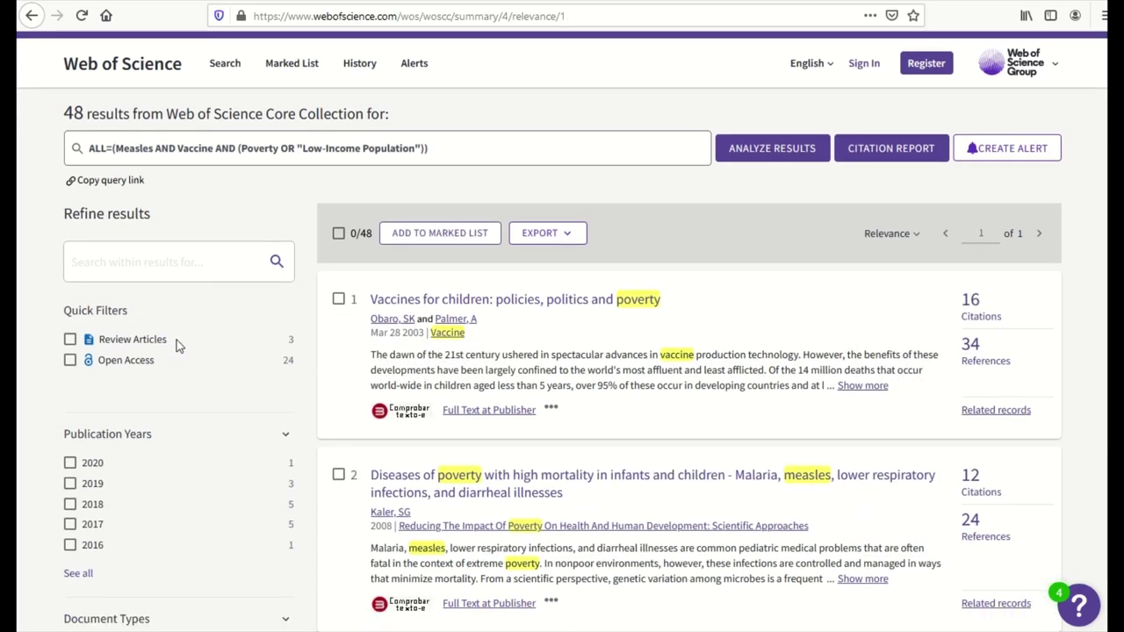
pyautogui.scroll(-3, 176, 345)
pyautogui.scroll(-1, 145, 442)
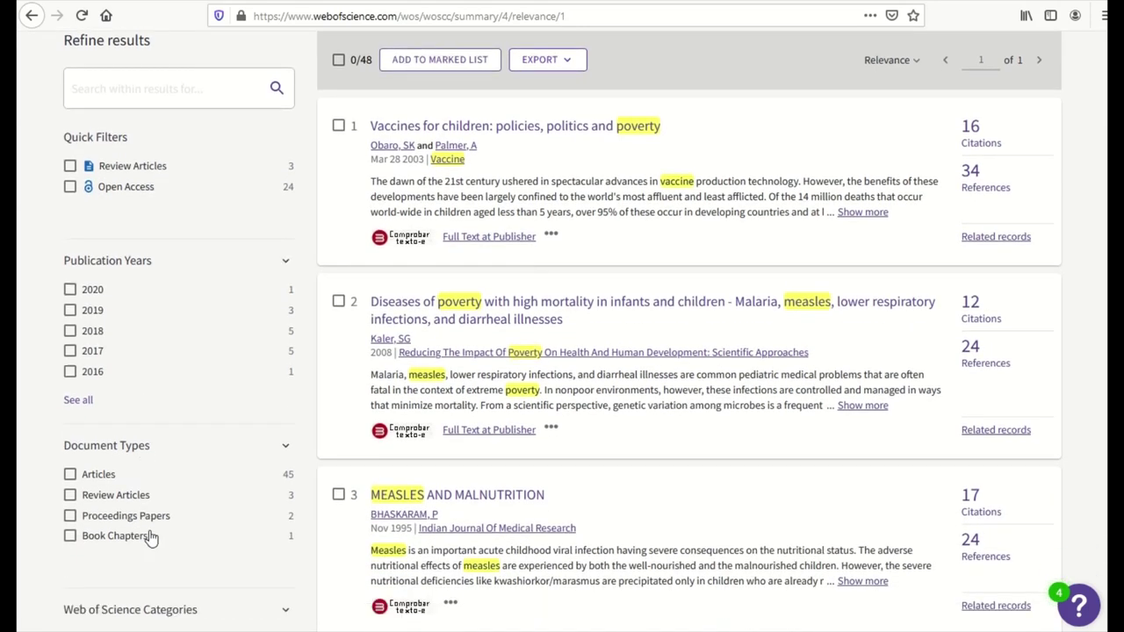
pyautogui.scroll(-3, 150, 536)
pyautogui.scroll(6, 150, 535)
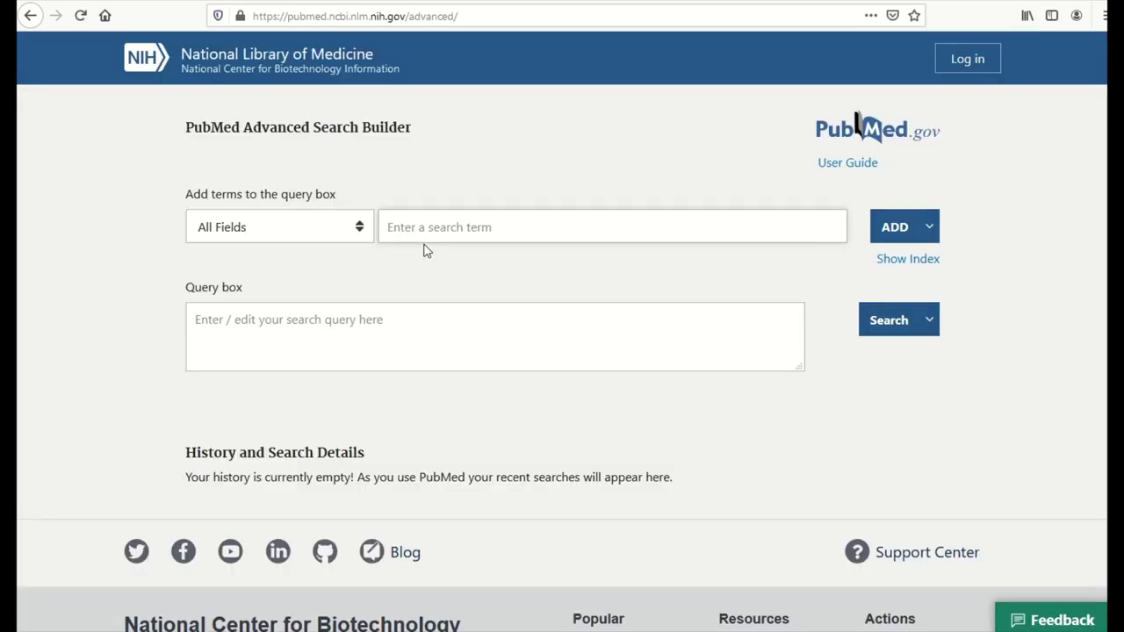
# Step: Review the searchable fields and the AND, OR and NOT options in PubMed's Advanced Search Builder
pyautogui.click(358, 226)
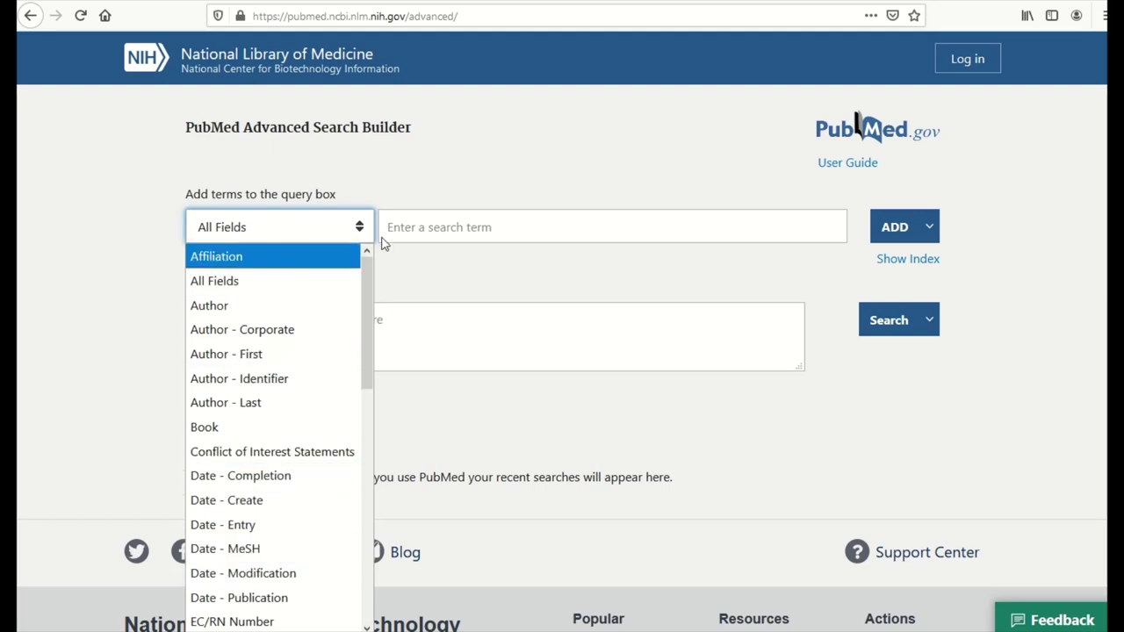
pyautogui.click(931, 230)
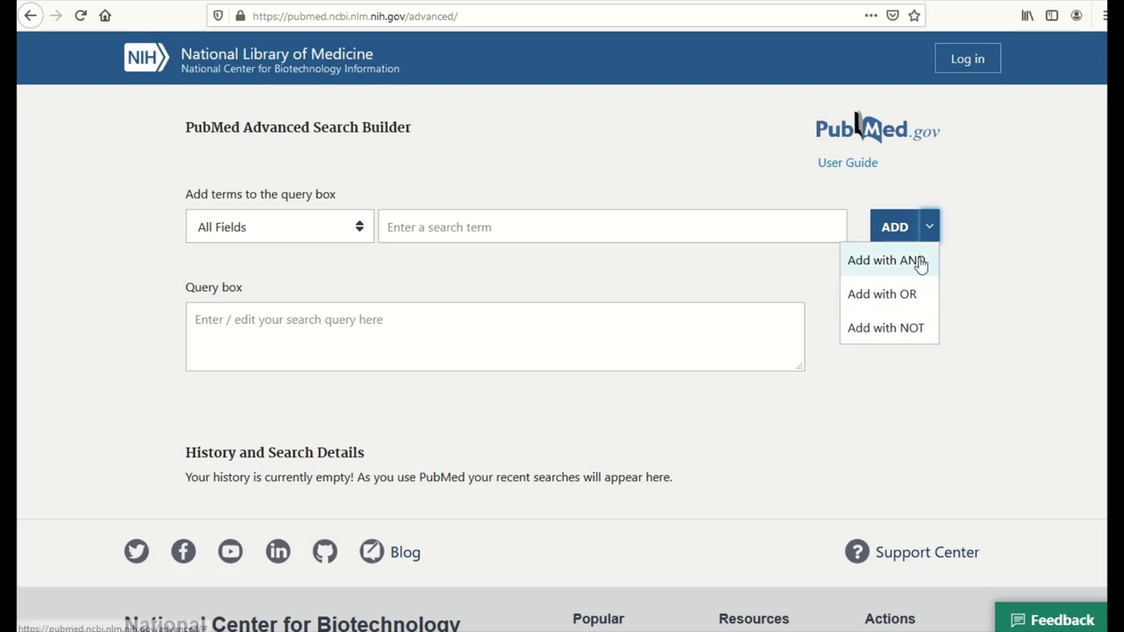
pyautogui.click(924, 331)
# Step: Enter Measles AND Vaccine AND (Poverty OR "Low-Income Population") as the PubMed query and run the search
pyautogui.click(354, 328)
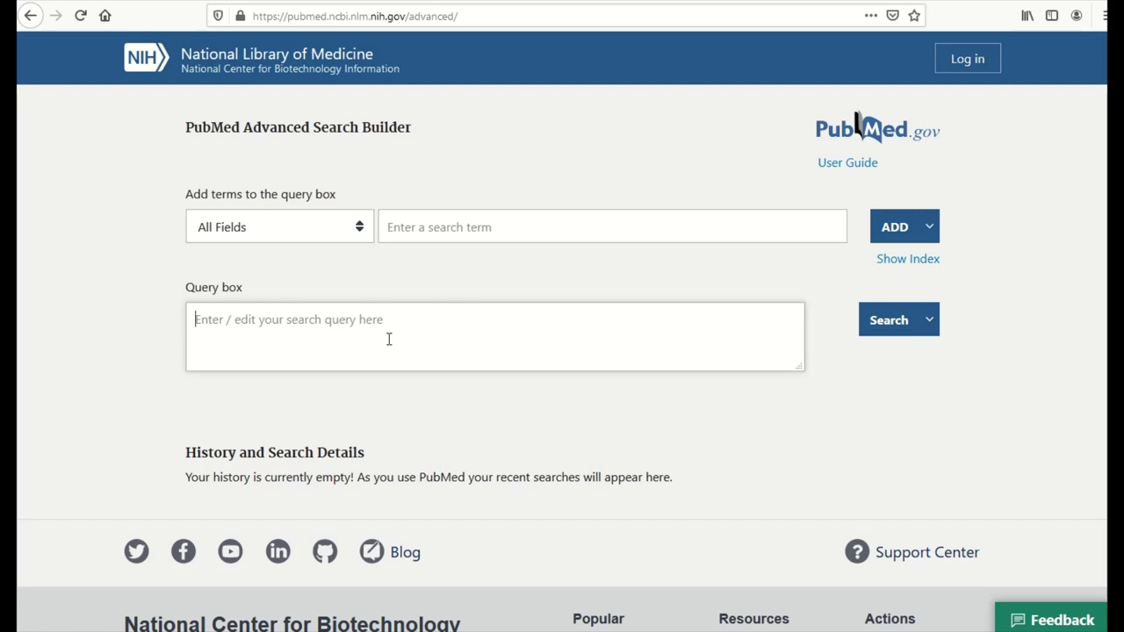
pyautogui.write('Measles AND Vaccine AND (Poverty OR "Low-Income Population")')
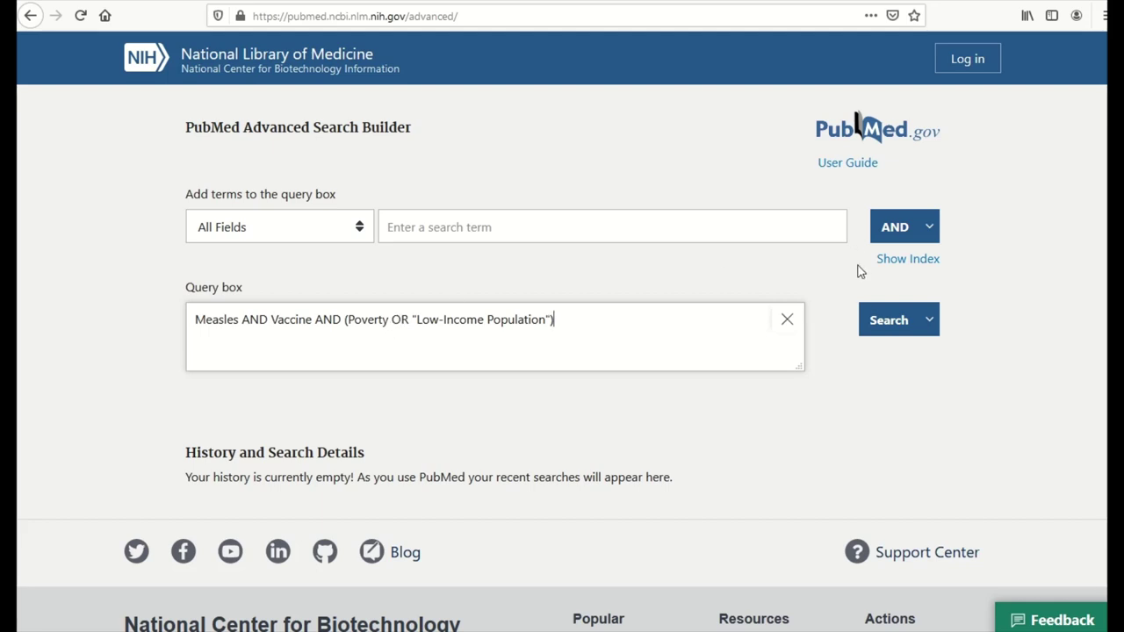
pyautogui.click(881, 325)
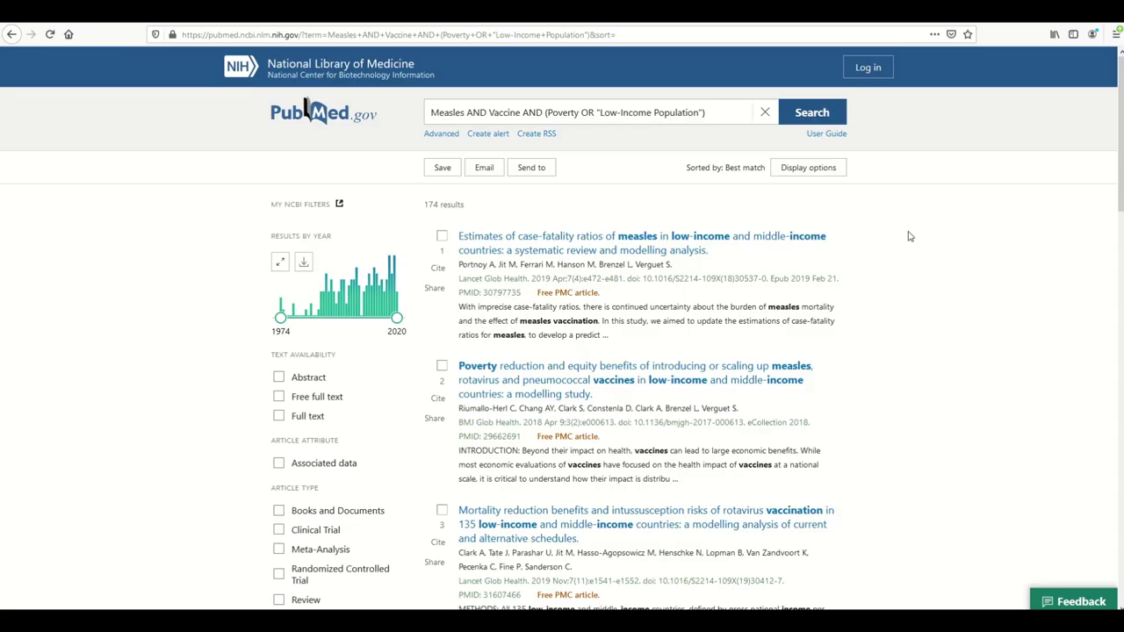
# Step: Review the display options for the PubMed results, including the available sort orders
pyautogui.click(788, 169)
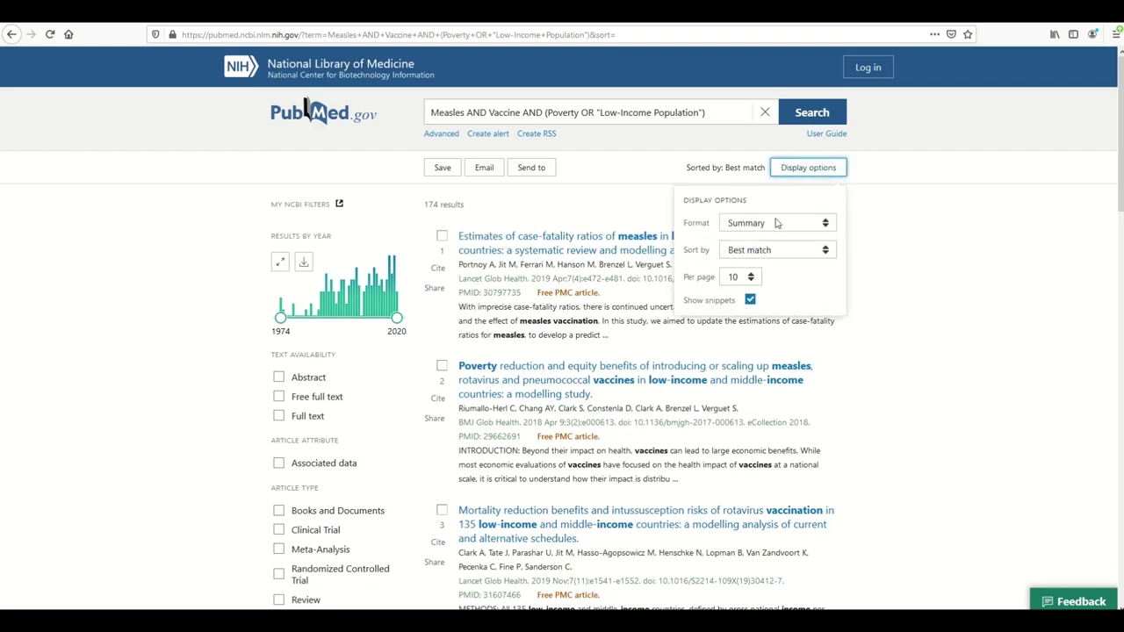
pyautogui.click(778, 247)
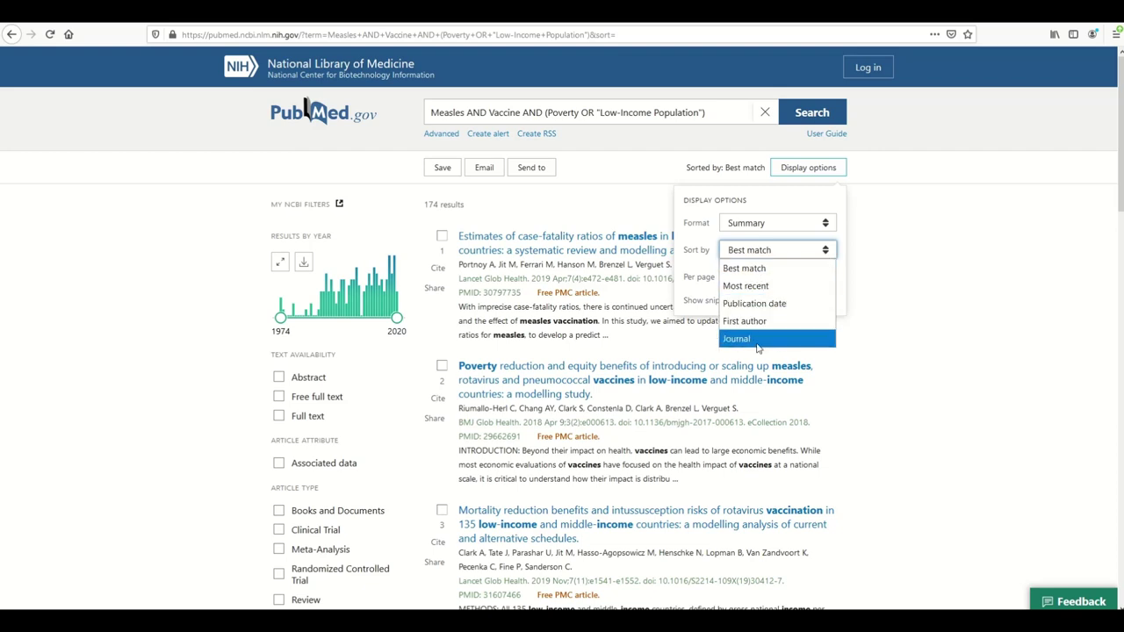
pyautogui.click(907, 319)
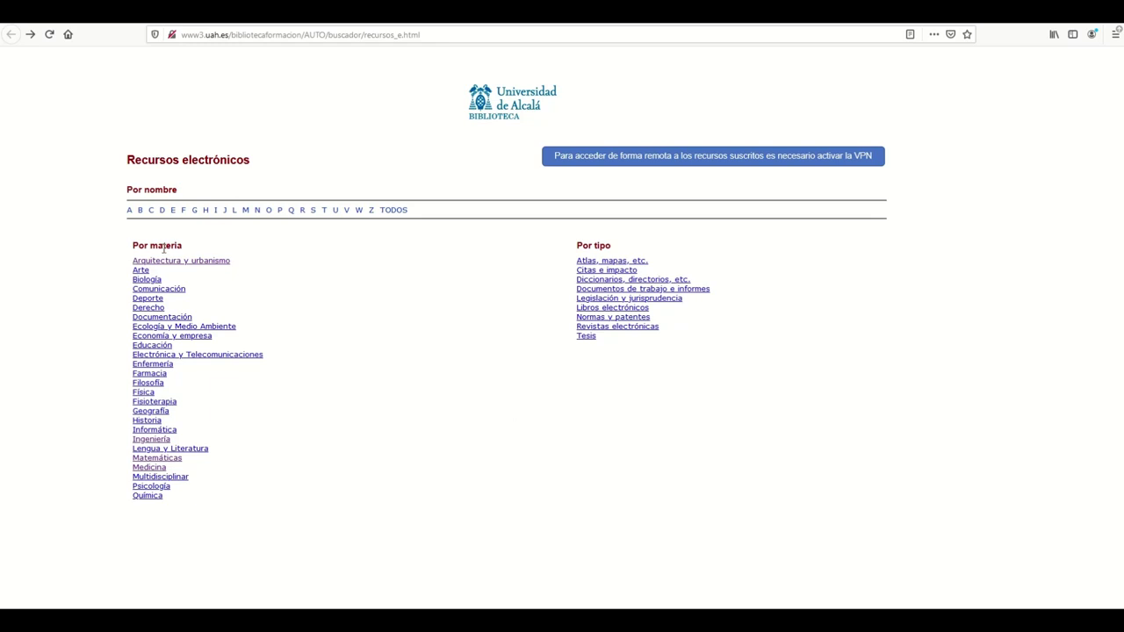
# Step: Open IEEE Xplore from the library's Ingeniería resources and go to its advanced search
pyautogui.click(166, 442)
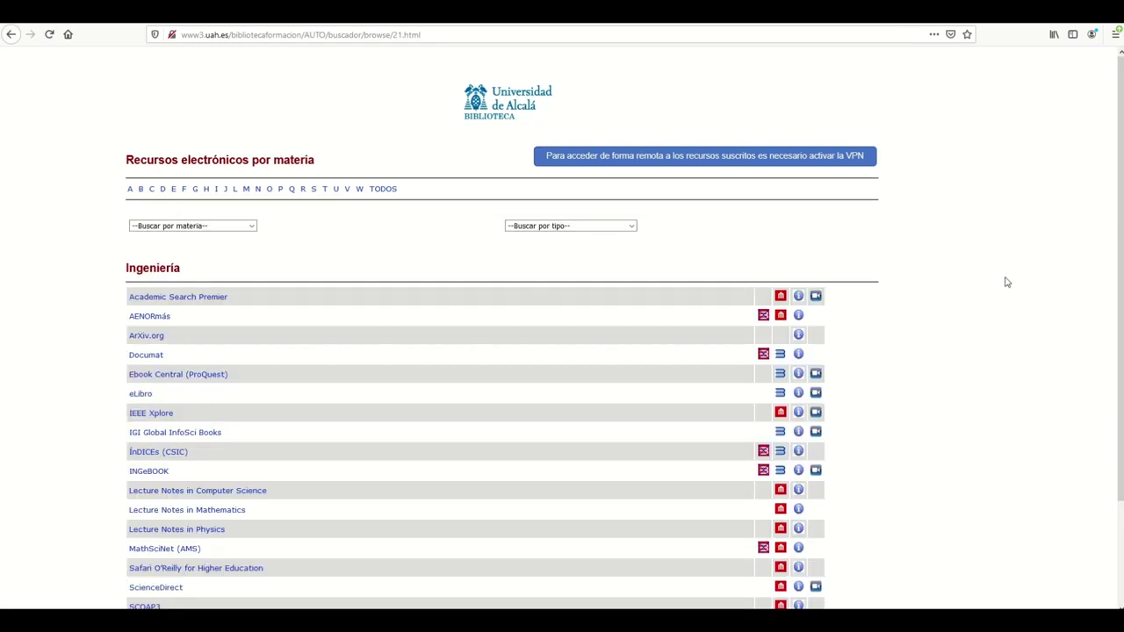
pyautogui.scroll(-1, 360, 394)
pyautogui.click(148, 356)
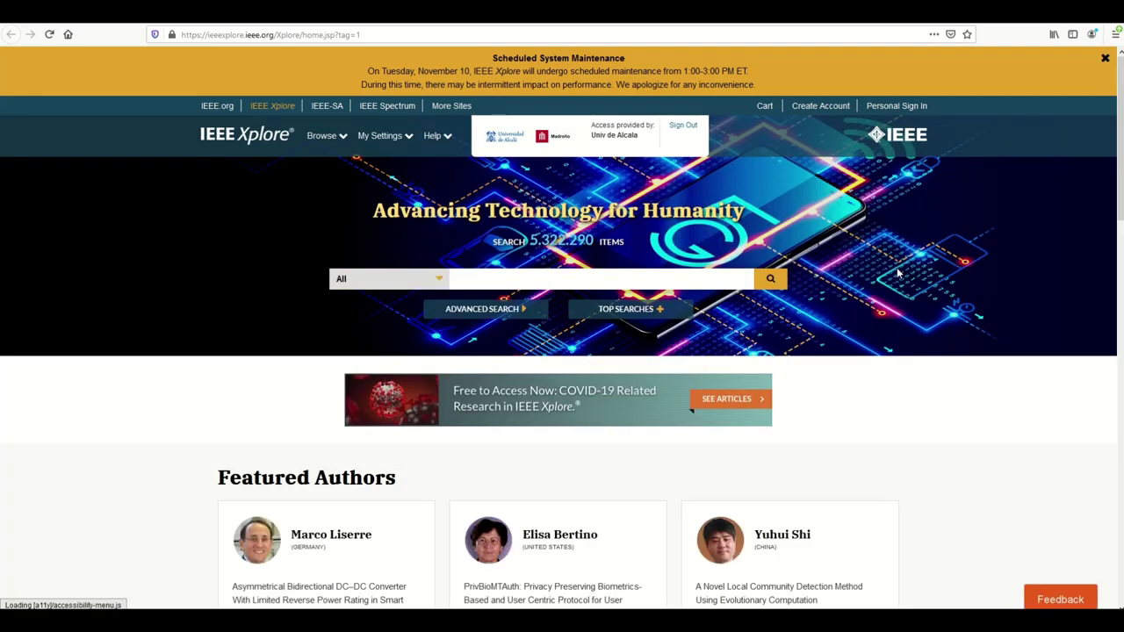
pyautogui.click(495, 318)
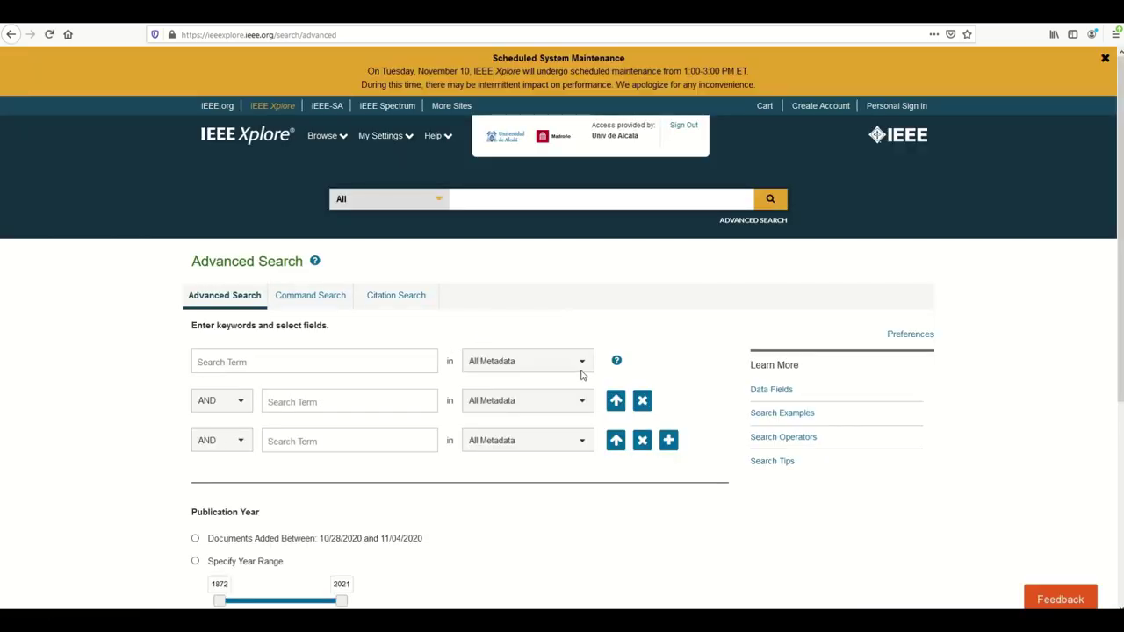
# Step: Review the Boolean operators between search rows and the Command Search form, and return to the Advanced Search form
pyautogui.click(236, 400)
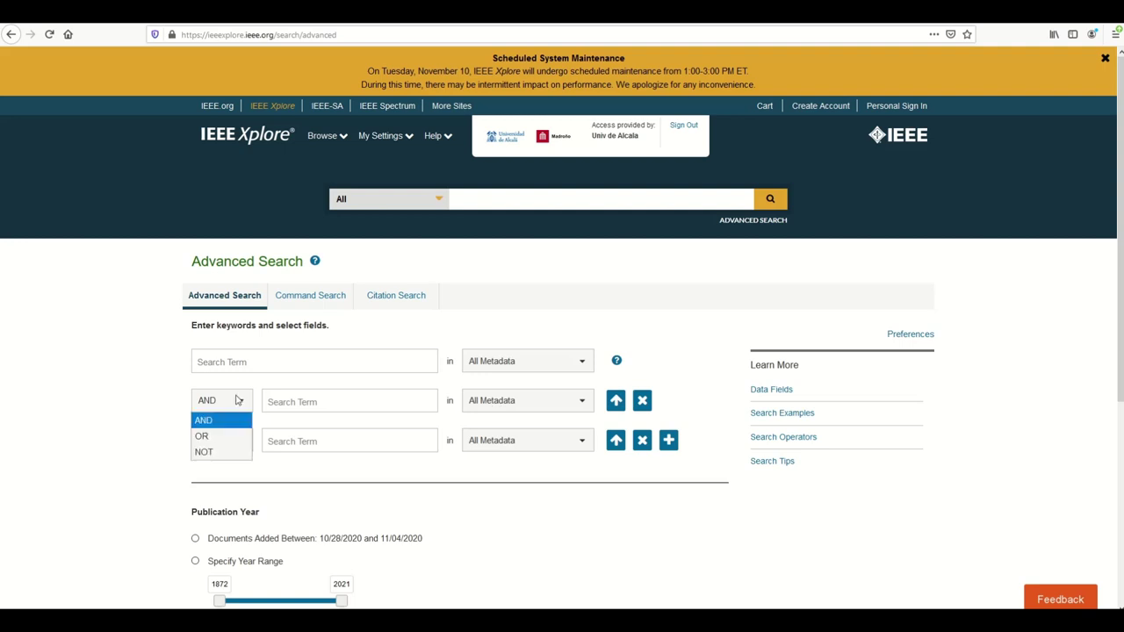
pyautogui.click(302, 299)
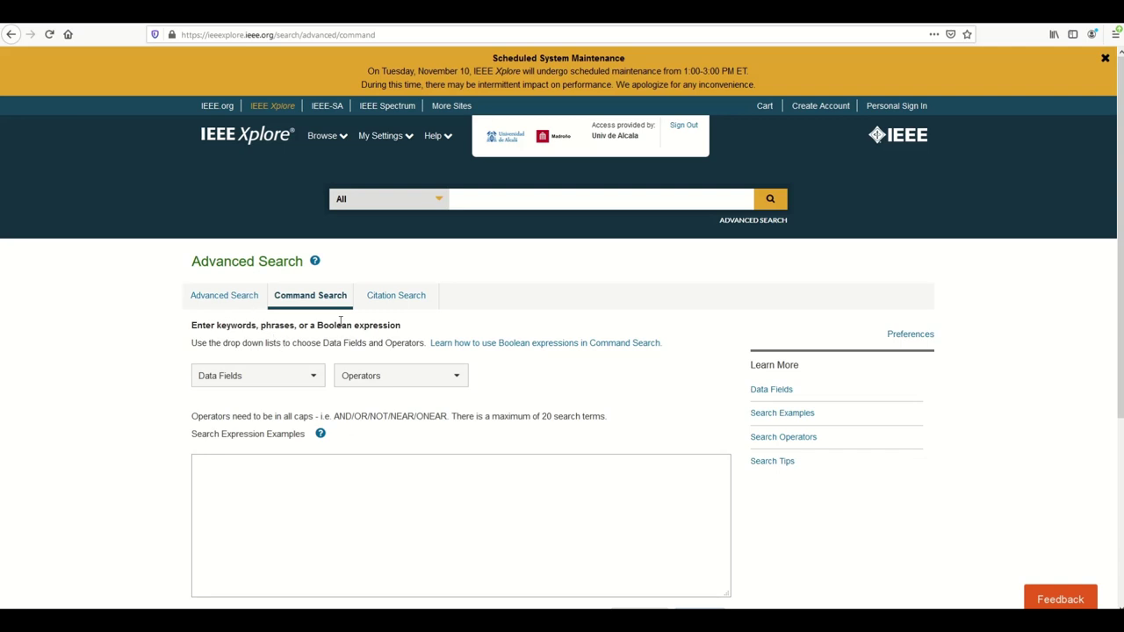
pyautogui.click(247, 299)
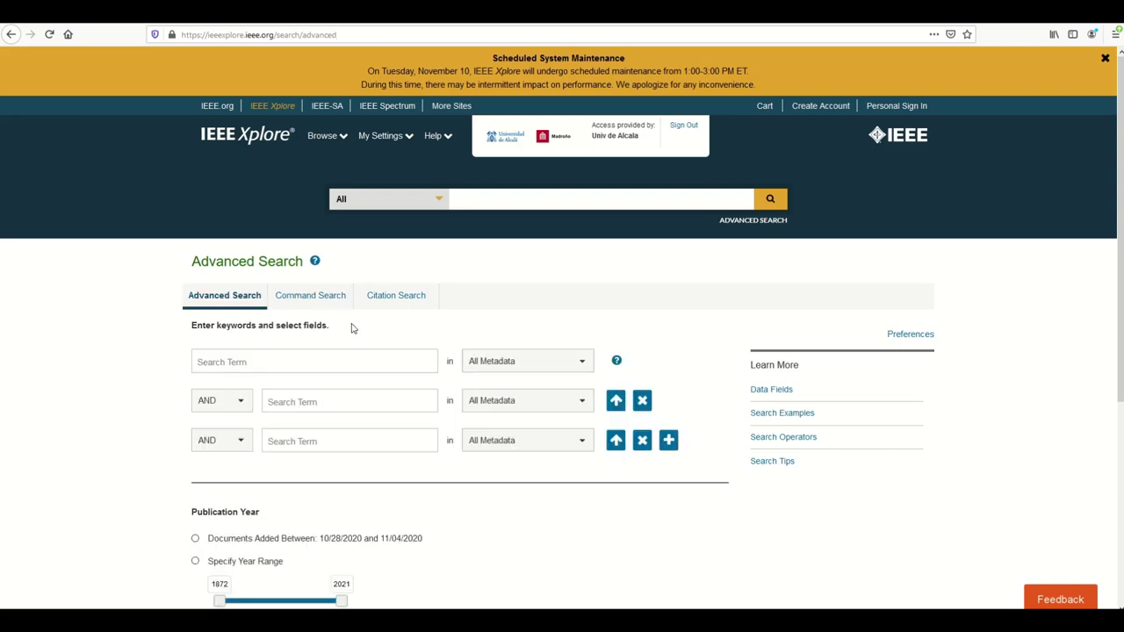
# Step: Set the advanced search rows to radar in Document Title AND MIMO in Abstract
pyautogui.click(310, 365)
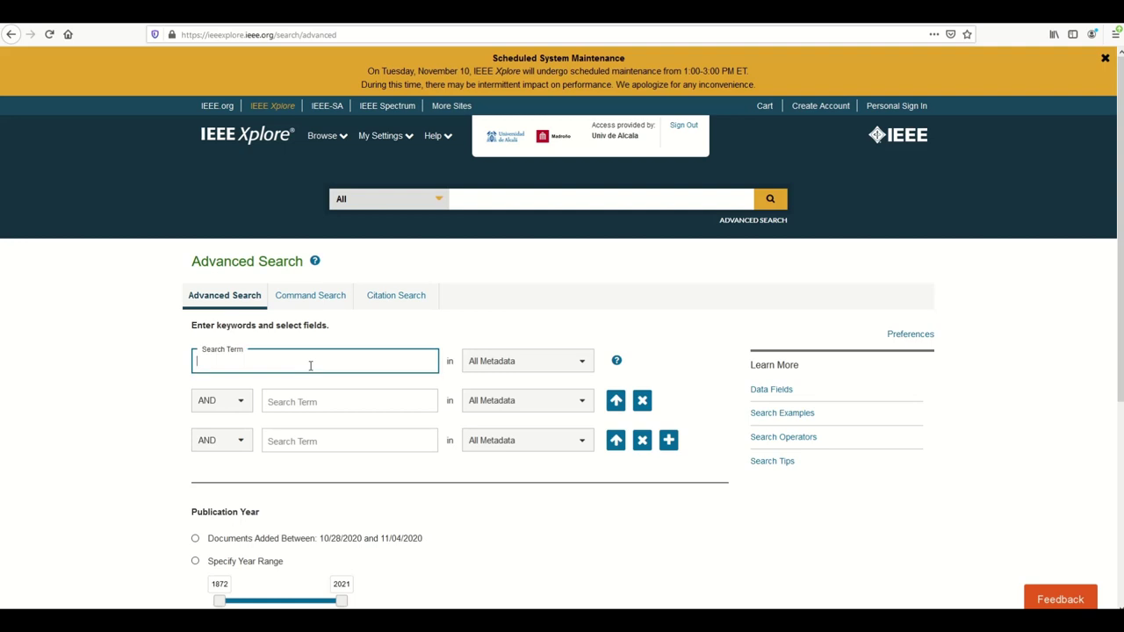
pyautogui.click(483, 366)
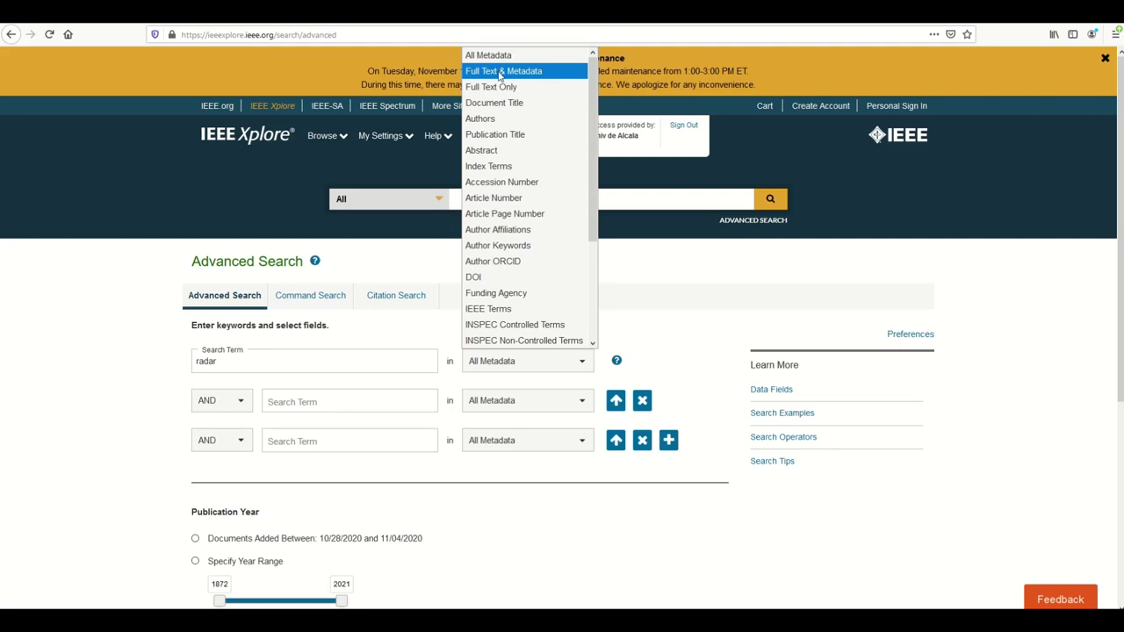
pyautogui.click(497, 106)
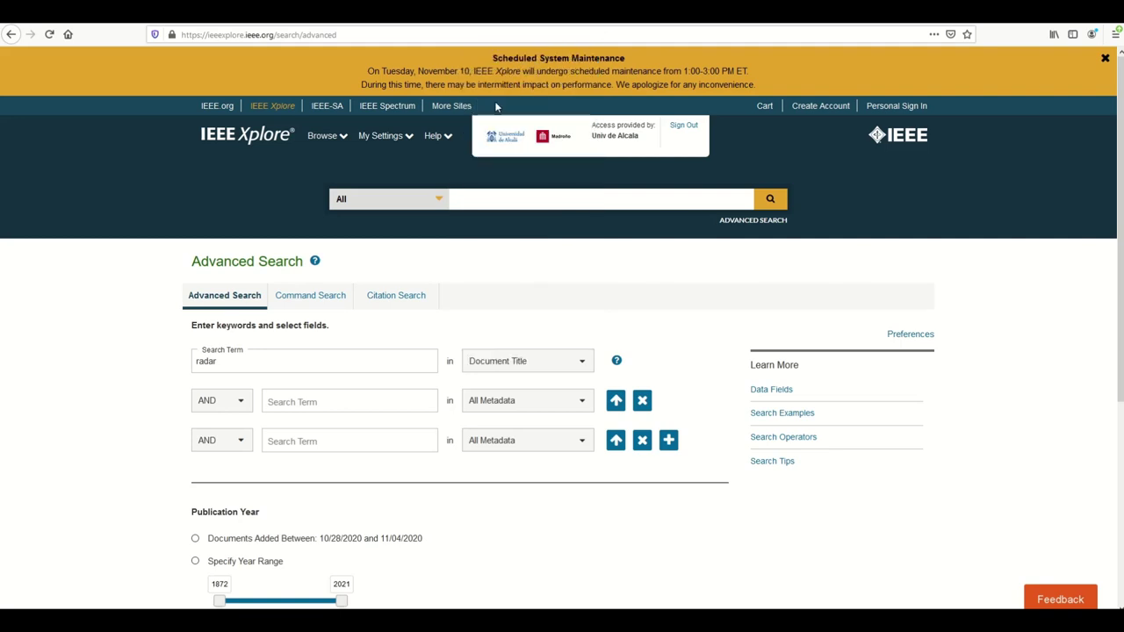
pyautogui.click(303, 406)
pyautogui.write('MIMO')
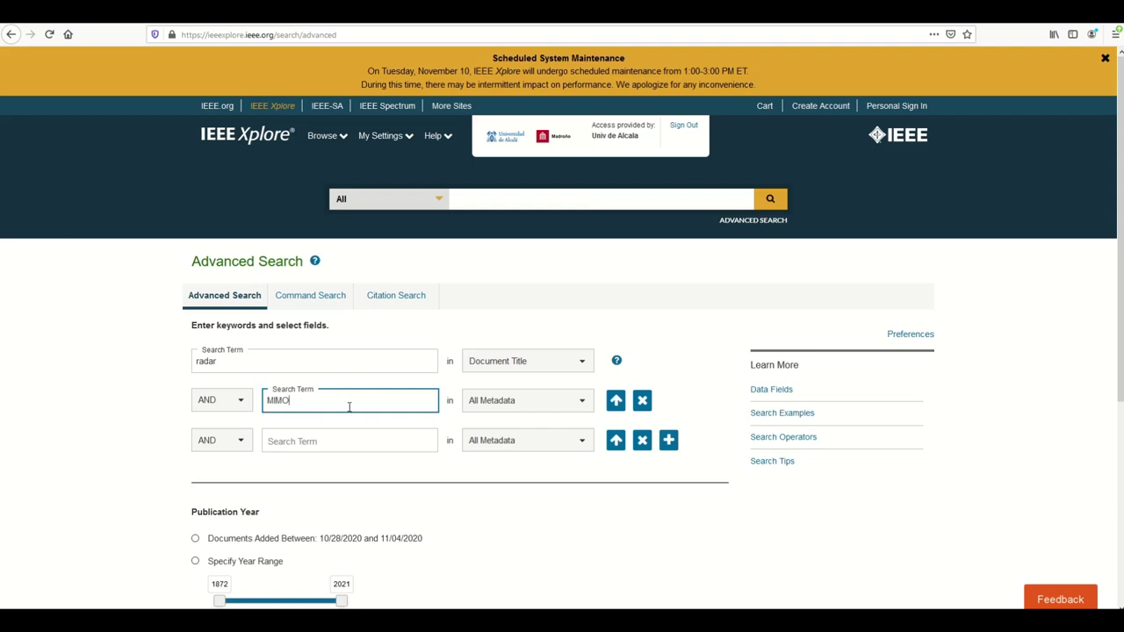
pyautogui.click(506, 407)
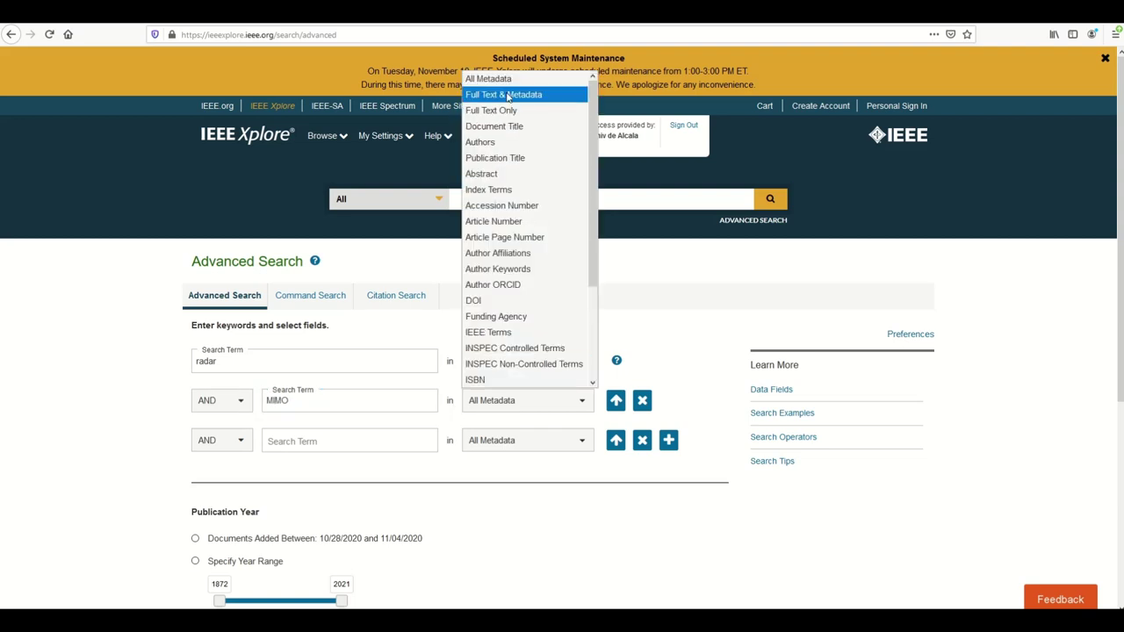
pyautogui.click(482, 172)
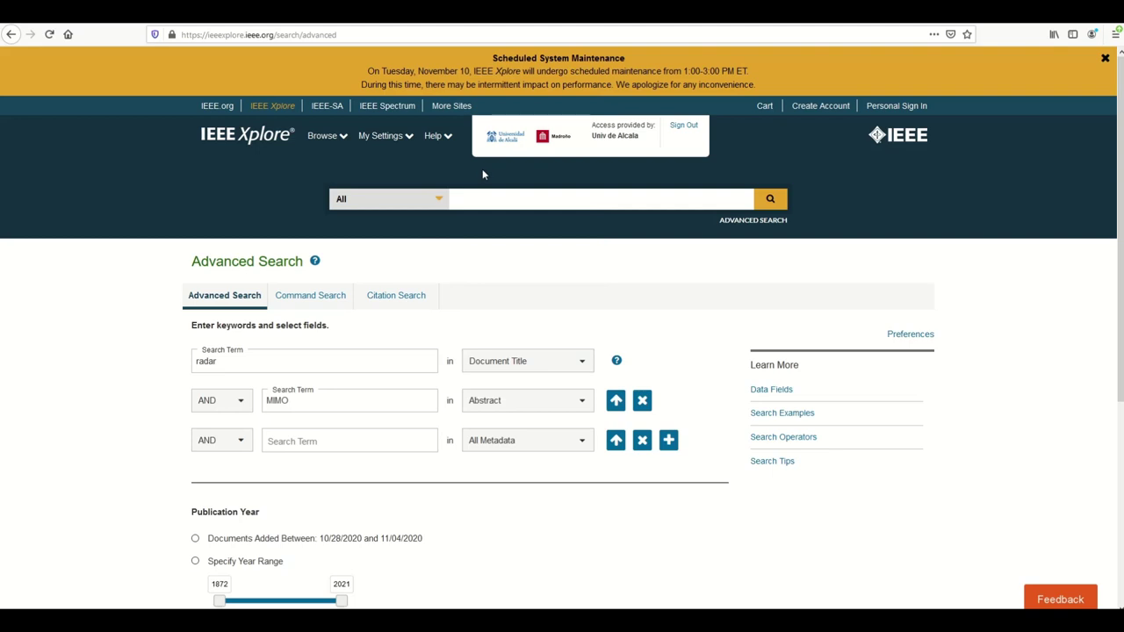
# Step: Limit the publication year range to 2000–2021 and run the search
pyautogui.scroll(-3, 570, 470)
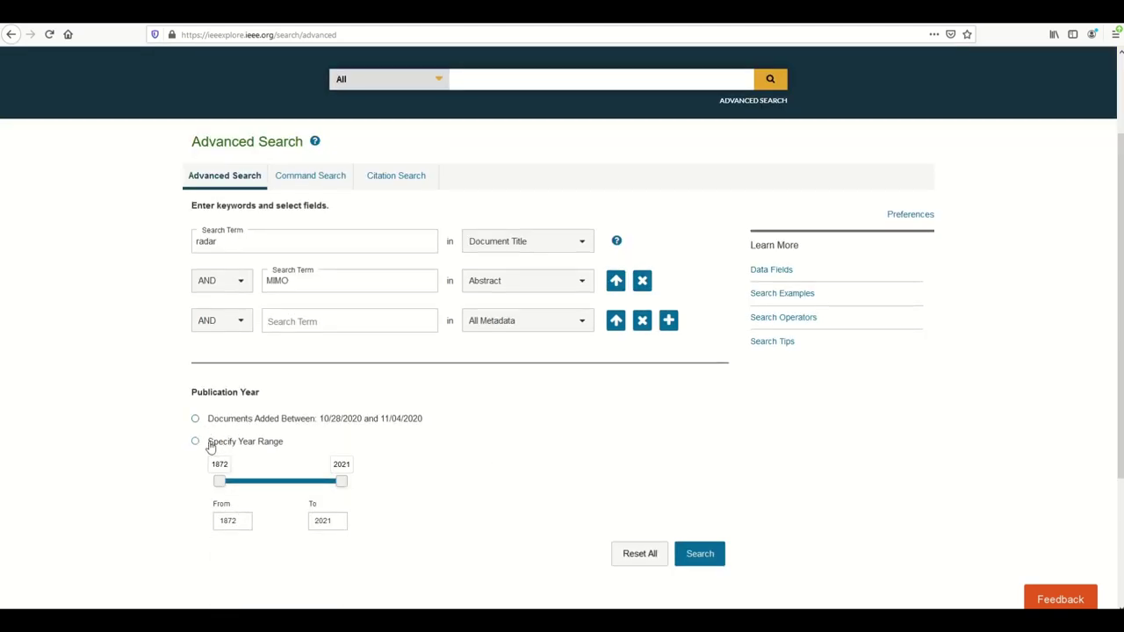
pyautogui.click(210, 445)
pyautogui.moveTo(219, 482); pyautogui.dragTo(325, 481)
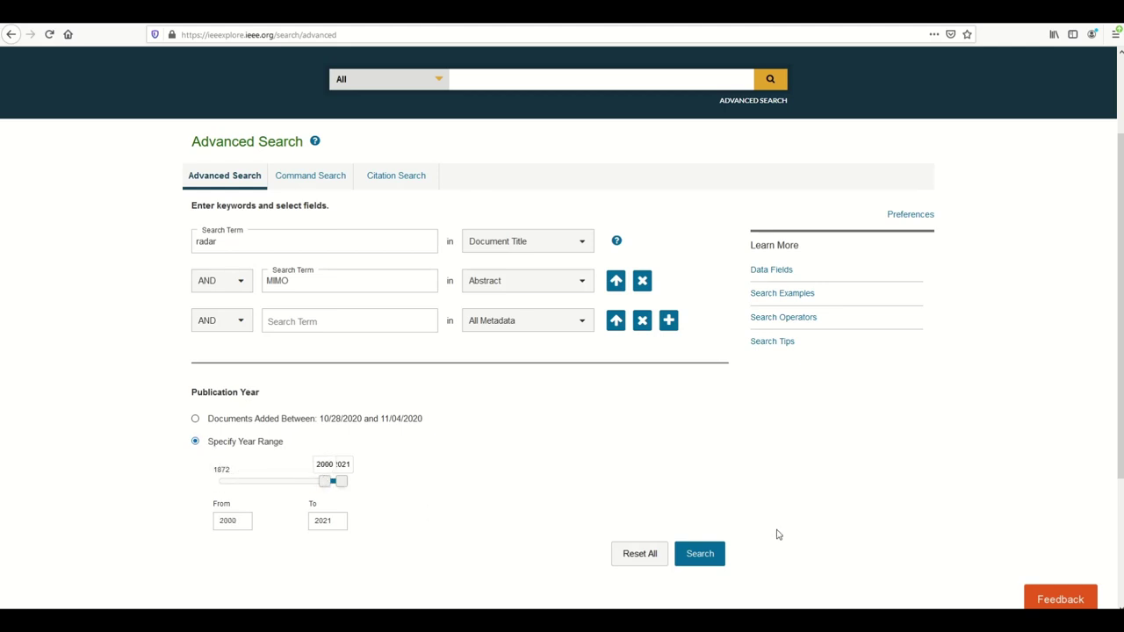
pyautogui.click(718, 561)
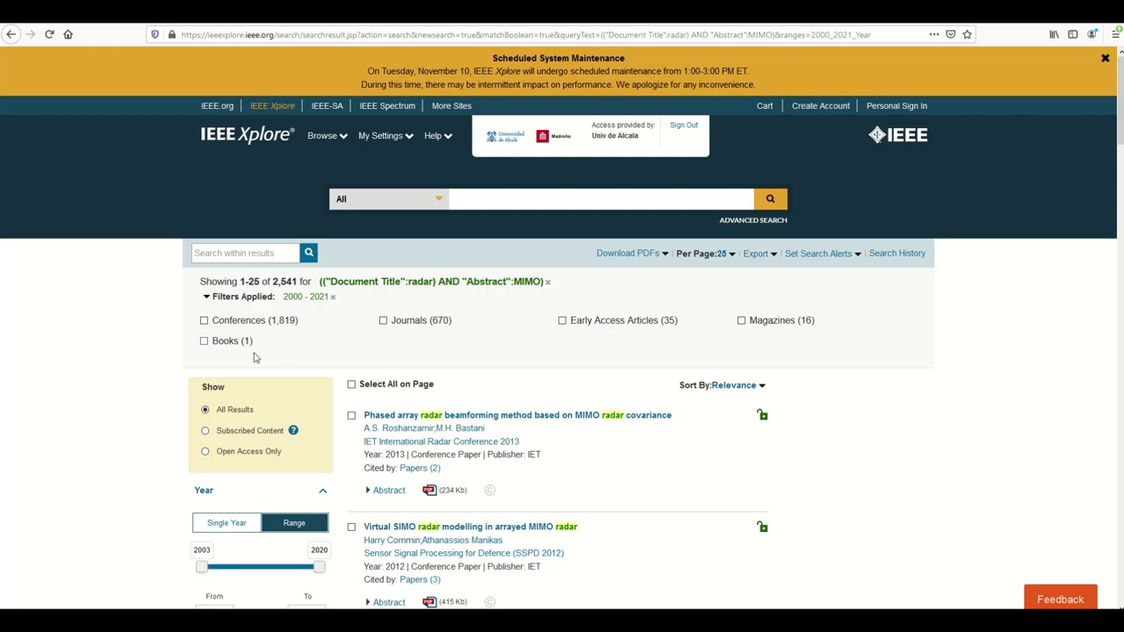
# Step: Review the sort orders and the filter categories offered for the radar and MIMO results, including the Author filter
pyautogui.scroll(-1, 543, 396)
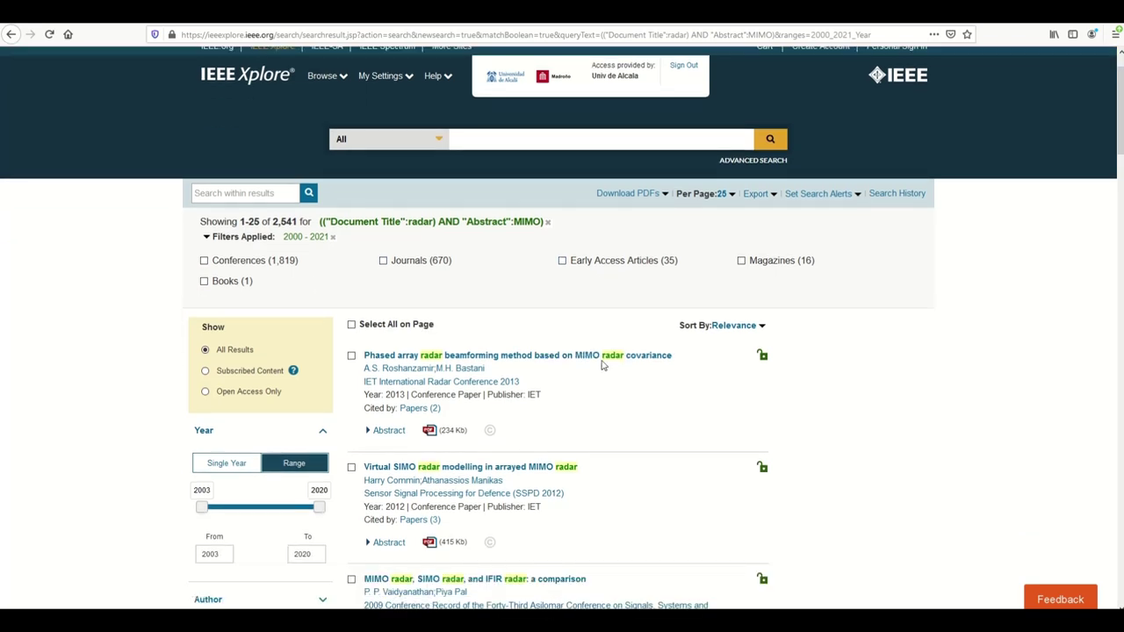
pyautogui.click(761, 327)
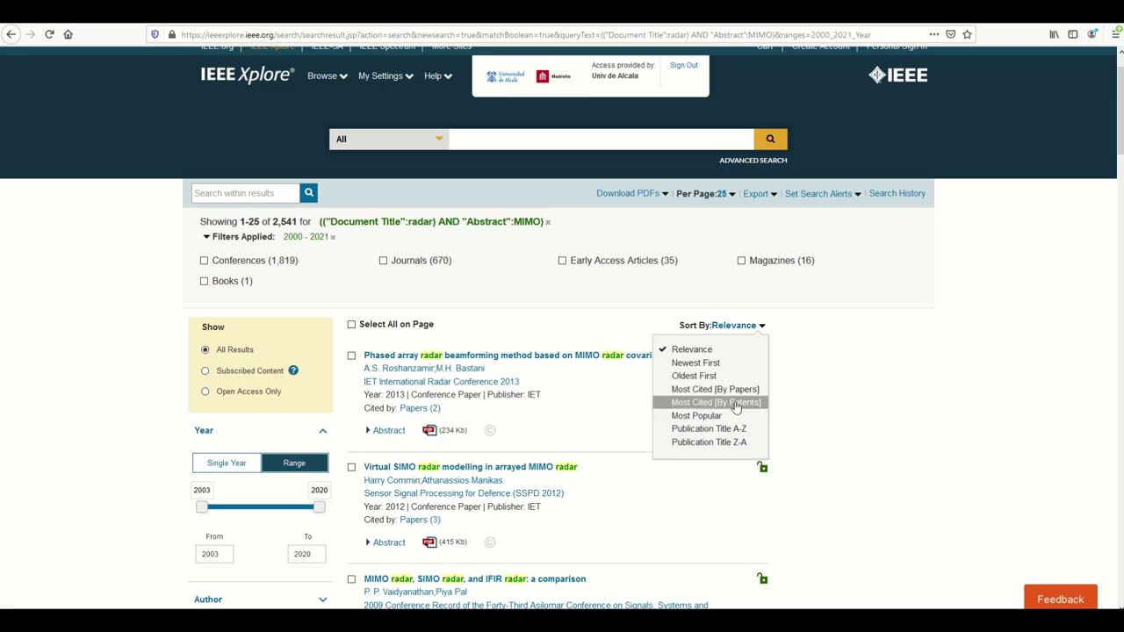
pyautogui.scroll(-2, 227, 430)
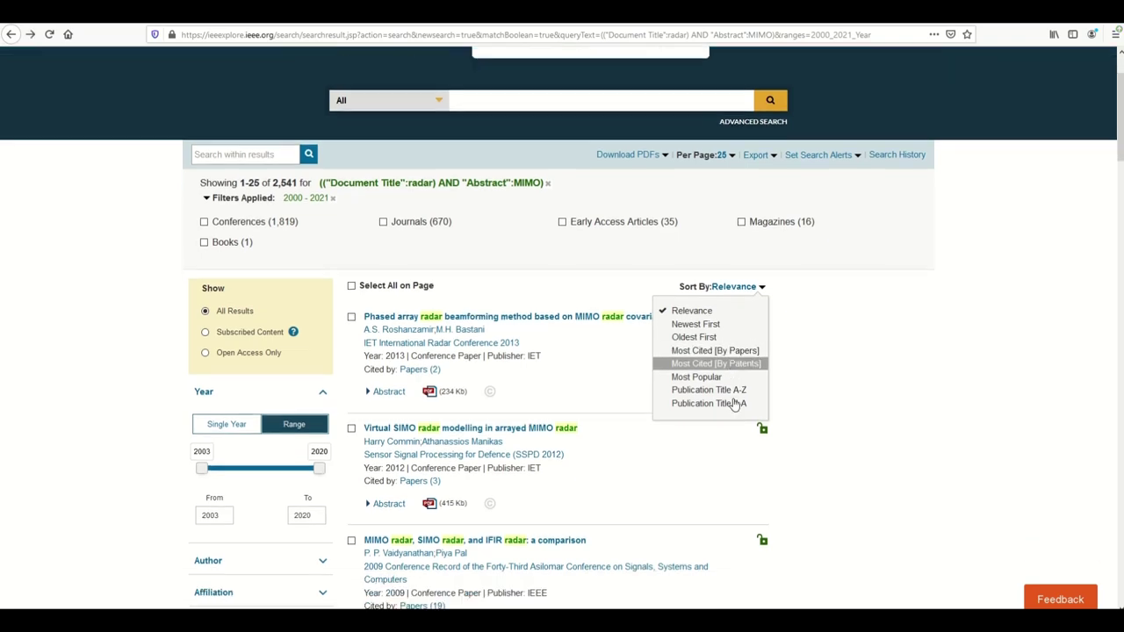
pyautogui.scroll(-3, 149, 307)
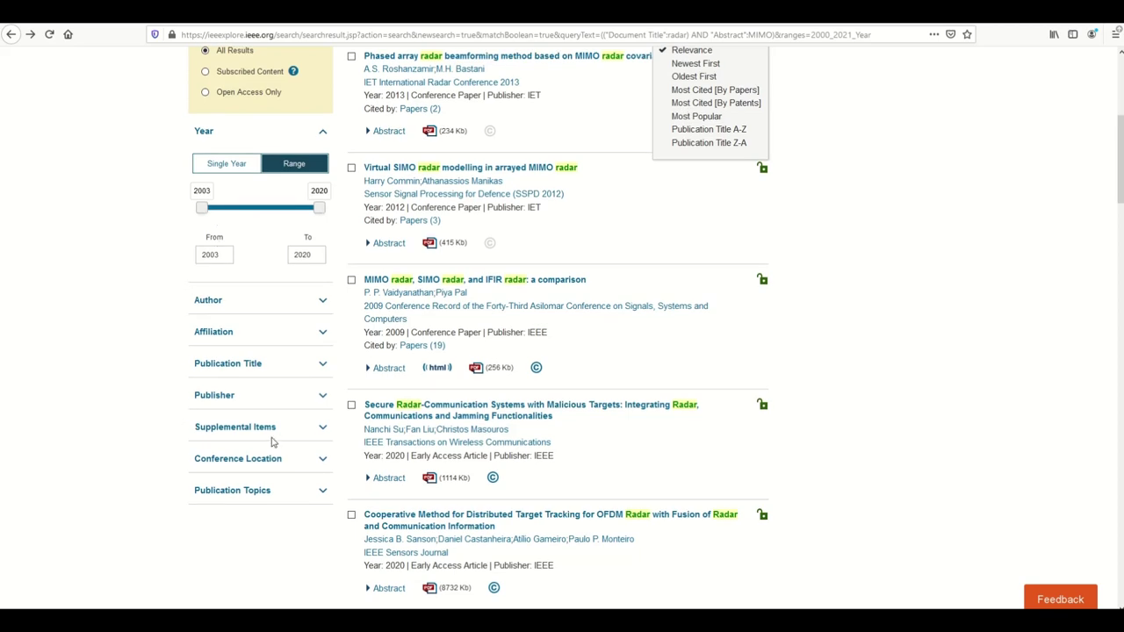
pyautogui.click(320, 302)
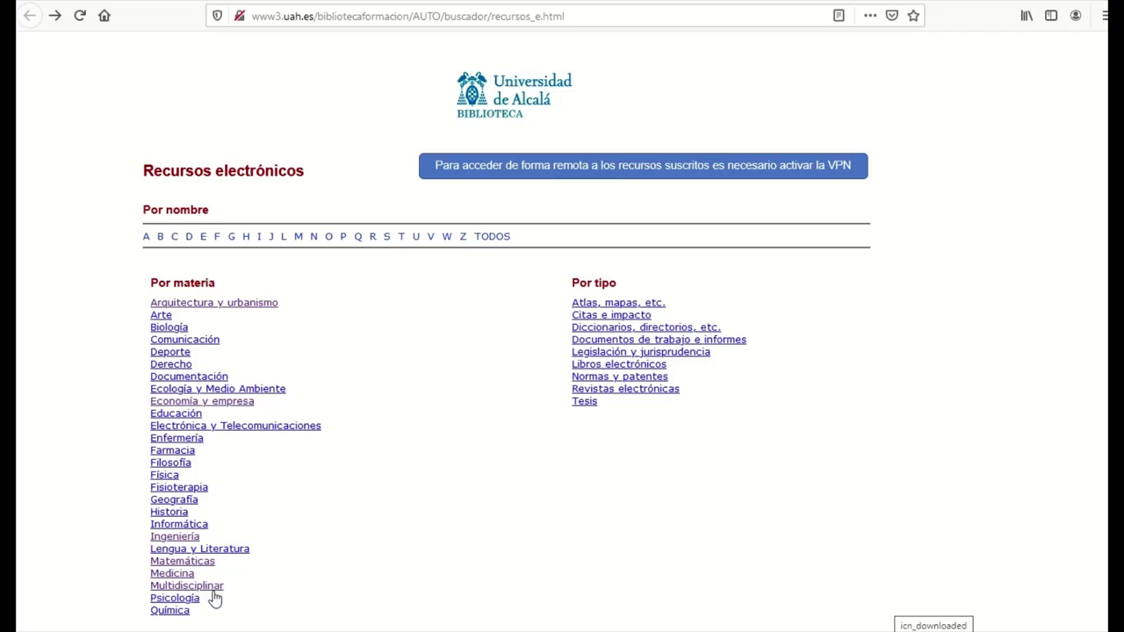
# Step: Open Scopus from the library's Multidisciplinar electronic resources
pyautogui.click(211, 586)
pyautogui.scroll(-3, 266, 542)
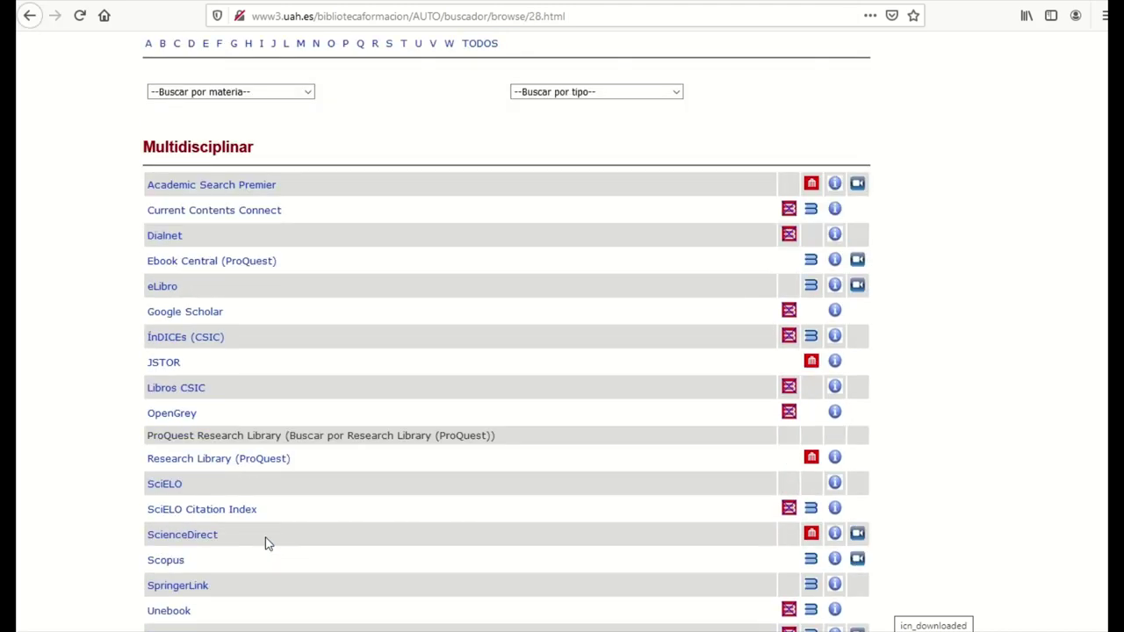
pyautogui.doubleClick(165, 463)
pyautogui.scroll(1, 175, 510)
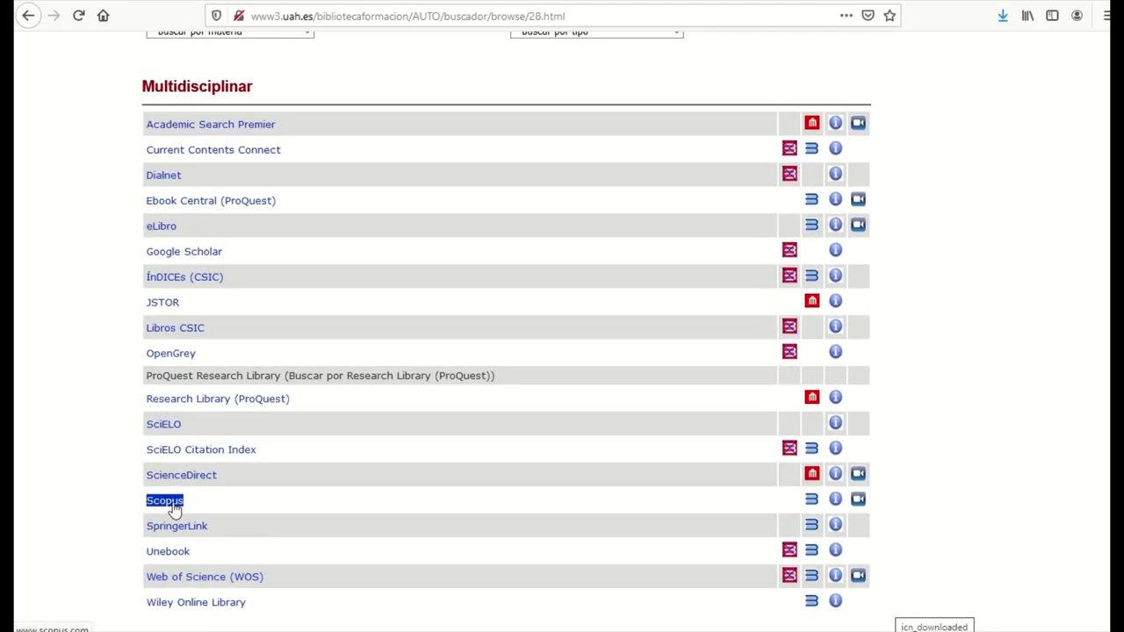
pyautogui.click(352, 518)
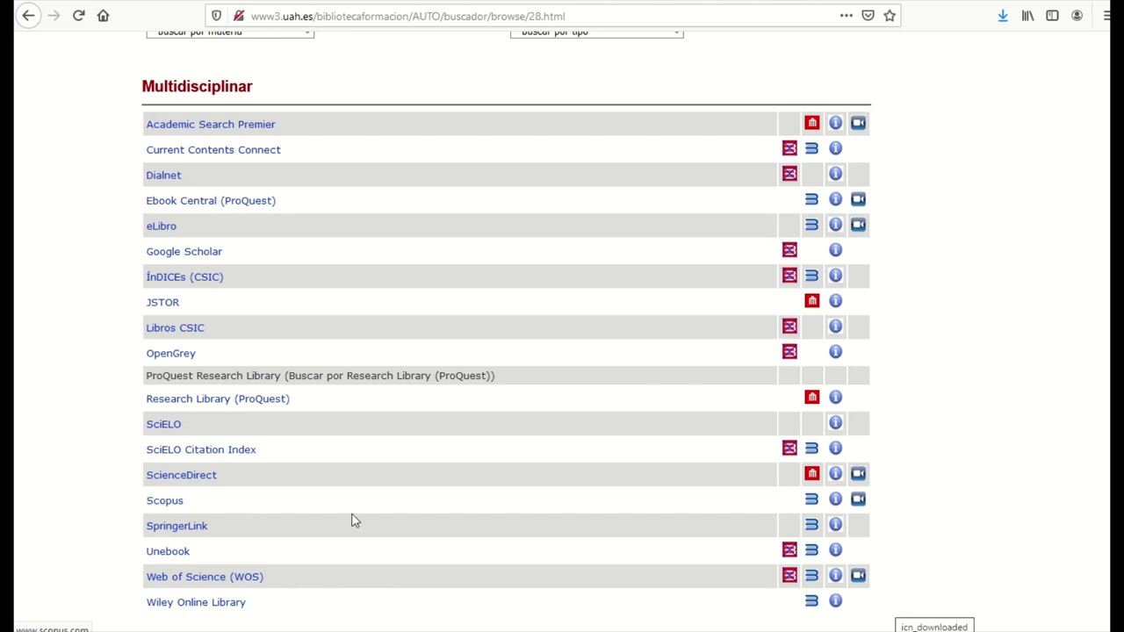
pyautogui.doubleClick(151, 551)
pyautogui.doubleClick(155, 502)
pyautogui.click(156, 502)
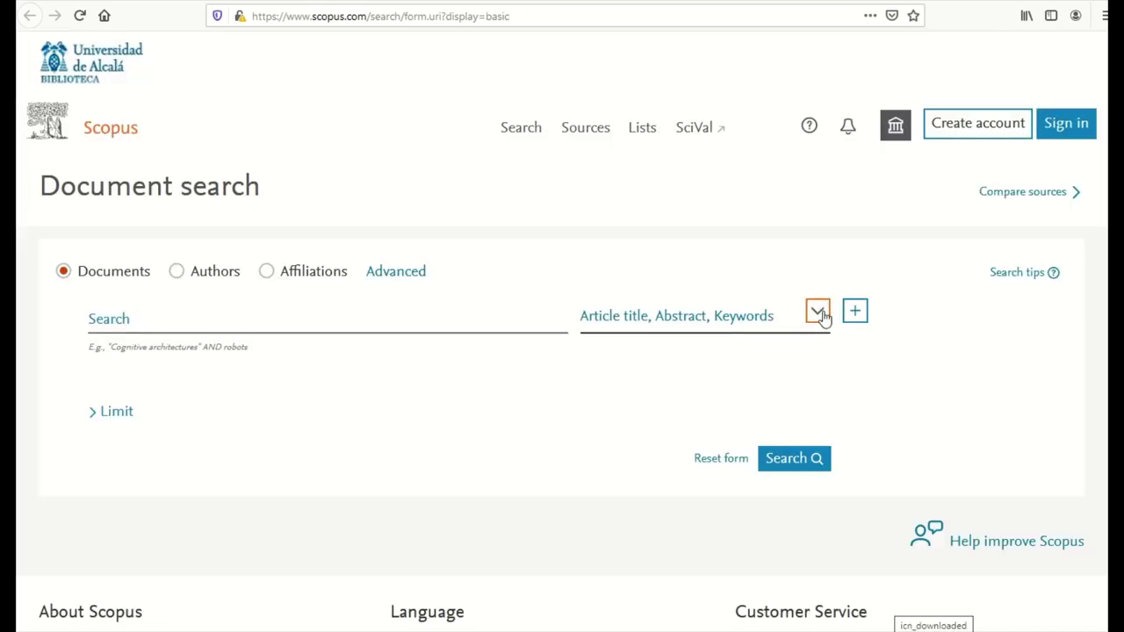
# Step: Add a second search row to the Scopus document search, check its Boolean operator, and switch to the advanced search
pyautogui.click(854, 311)
pyautogui.click(188, 412)
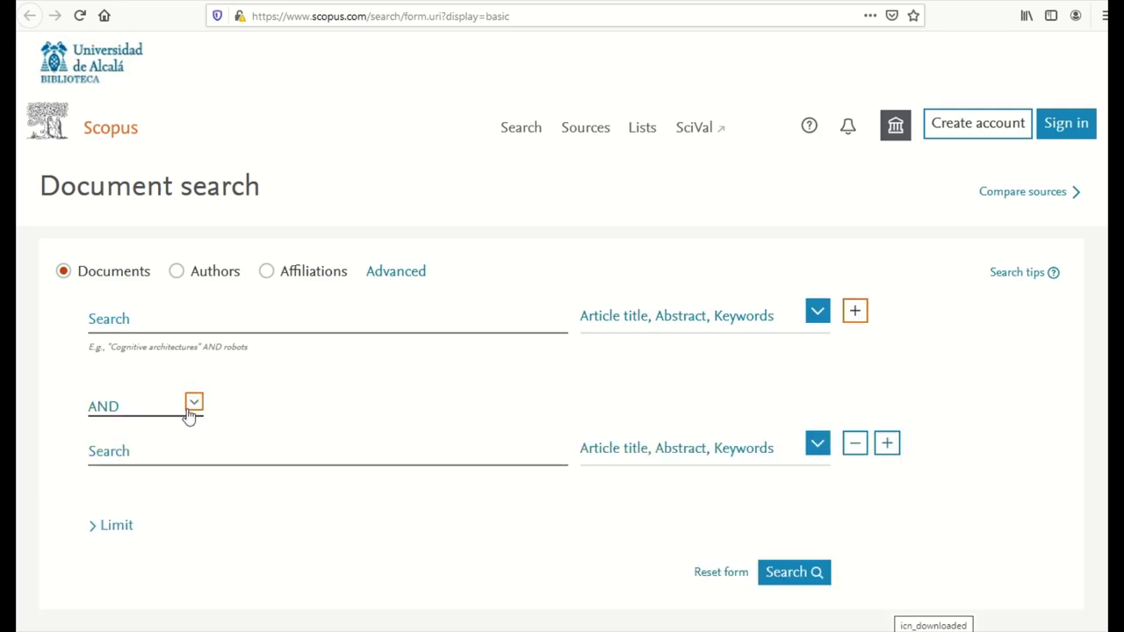
pyautogui.click(393, 274)
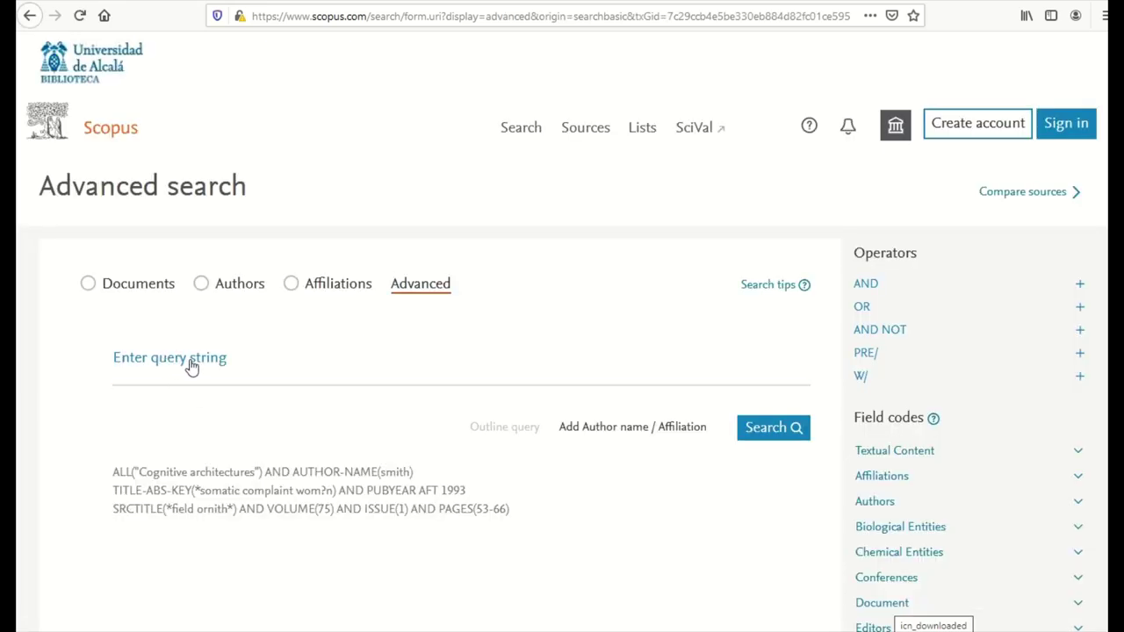
# Step: Enter the query TITLE-ABS-KEY ( "open innovation" ) AND ( TITLE-ABS-KEY ( startup OR ( start-up ) ) ) and run the search
pyautogui.click(191, 367)
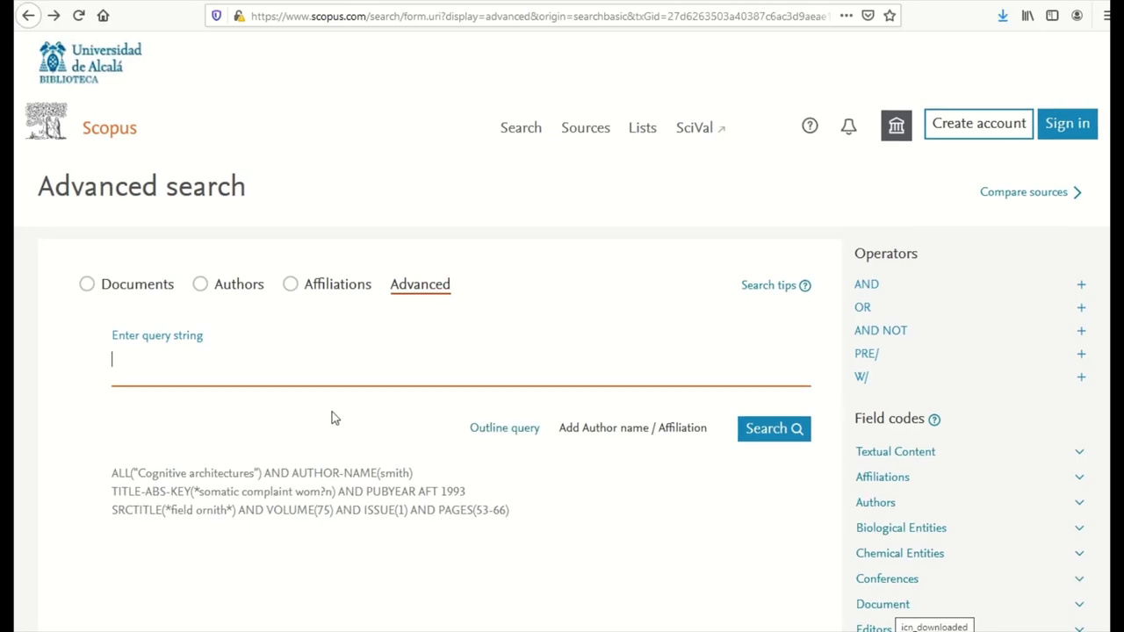
pyautogui.write('TITLE-ABS-KEY ( "open innovation" ) AND ( TITLE-ABS-KEY ( startup OR ( start-up ) ) )')
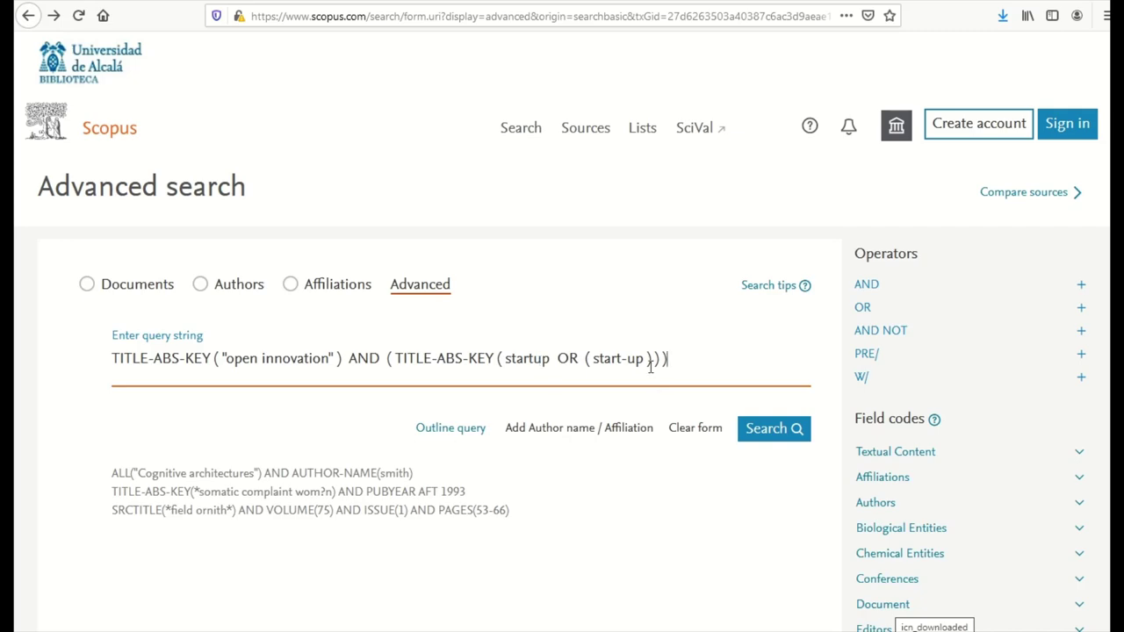
pyautogui.click(784, 431)
# Step: Look through the Scopus document results and the filters for refining them, such as year, author name and subject area
pyautogui.scroll(-5, 664, 477)
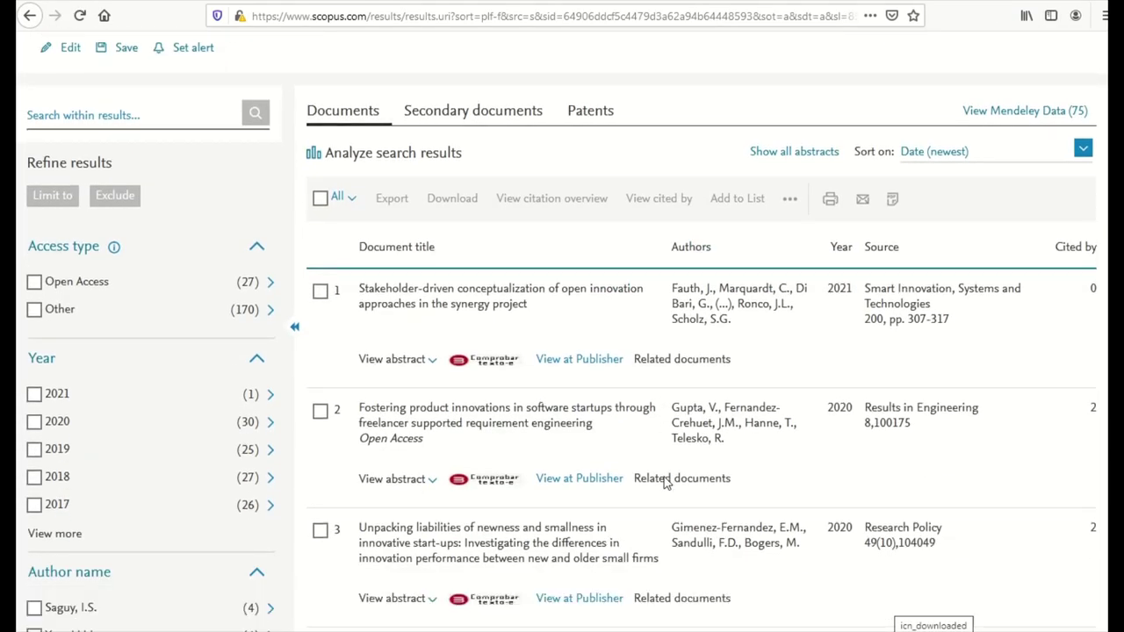
pyautogui.scroll(-4, 664, 477)
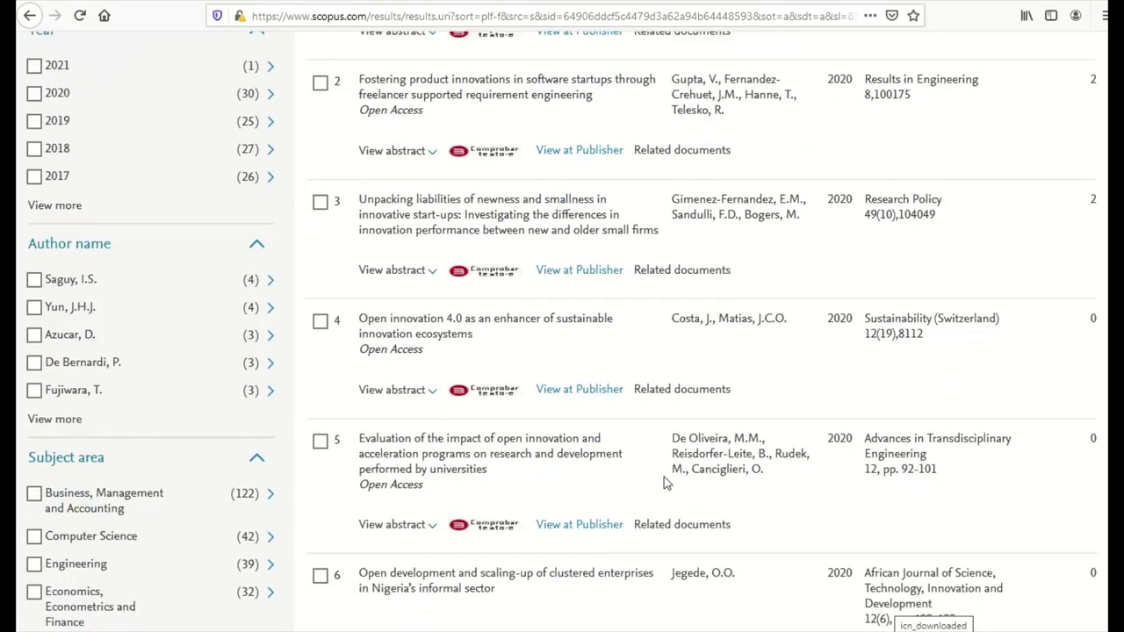
pyautogui.scroll(8, 571, 295)
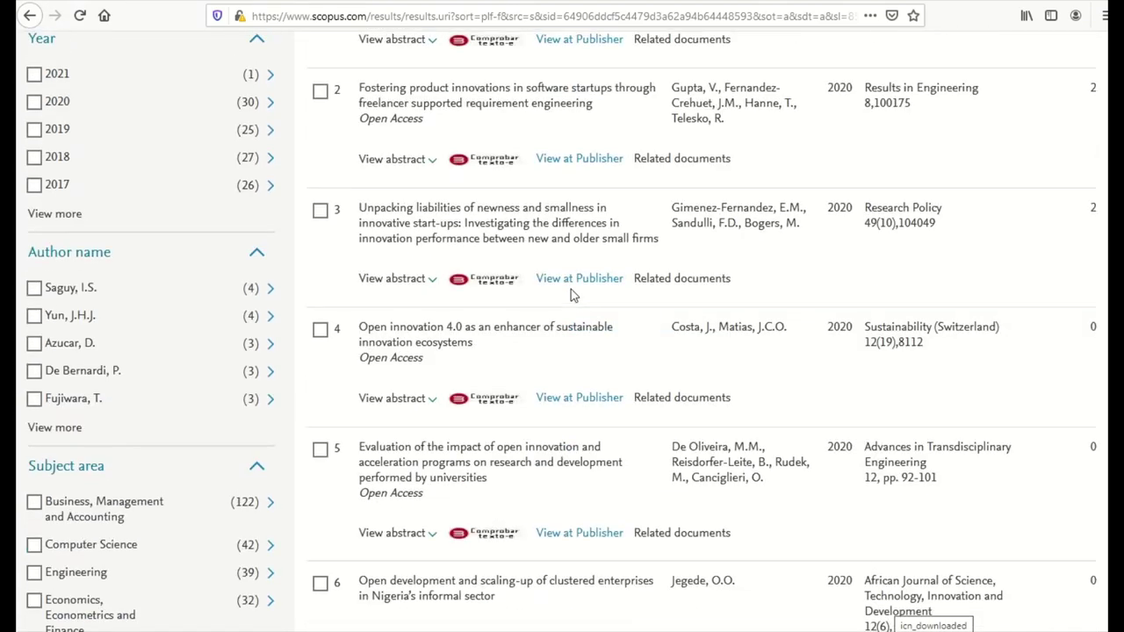
pyautogui.scroll(1, 571, 295)
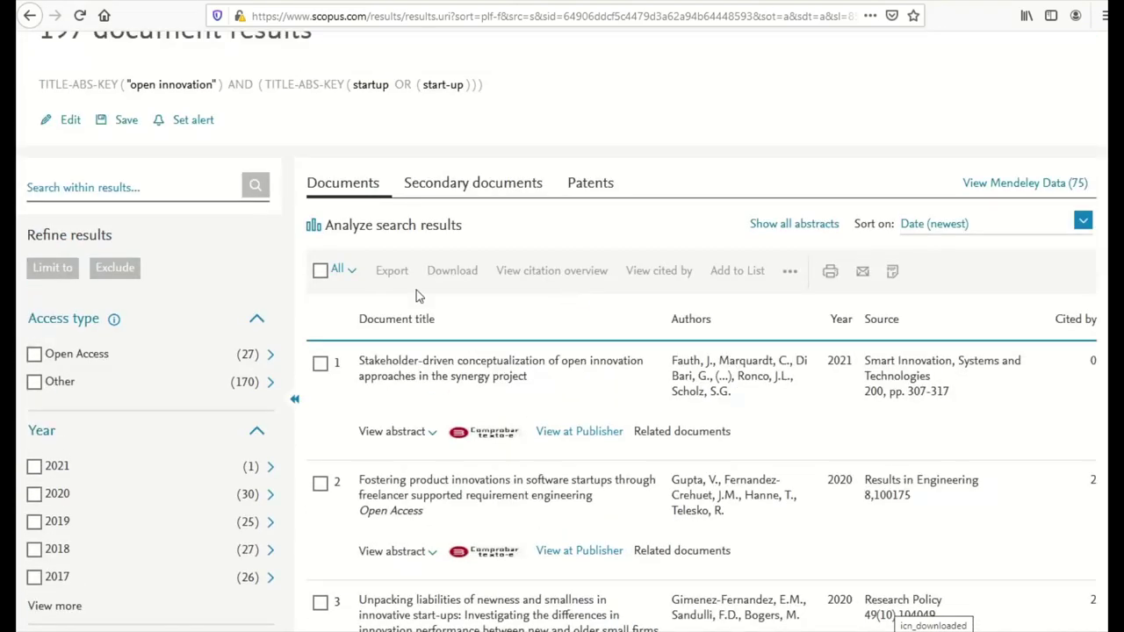
pyautogui.scroll(-2, 118, 534)
pyautogui.scroll(-5, 118, 534)
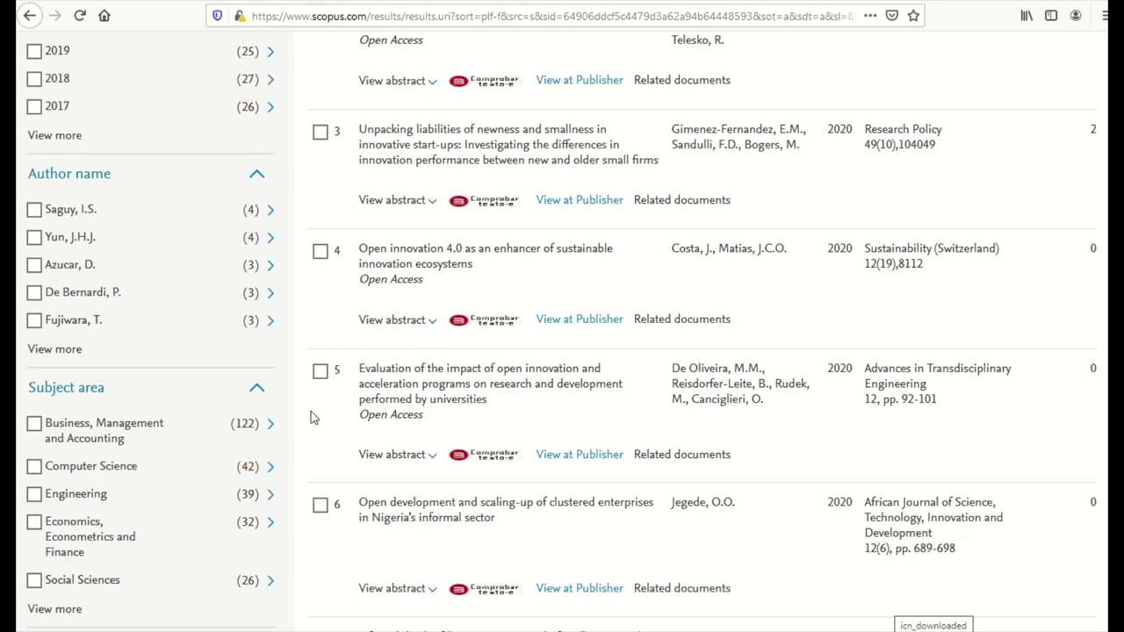
# Step: Show the abstract of the fifth result, on the impact of open innovation and acceleration programs at universities
pyautogui.click(430, 456)
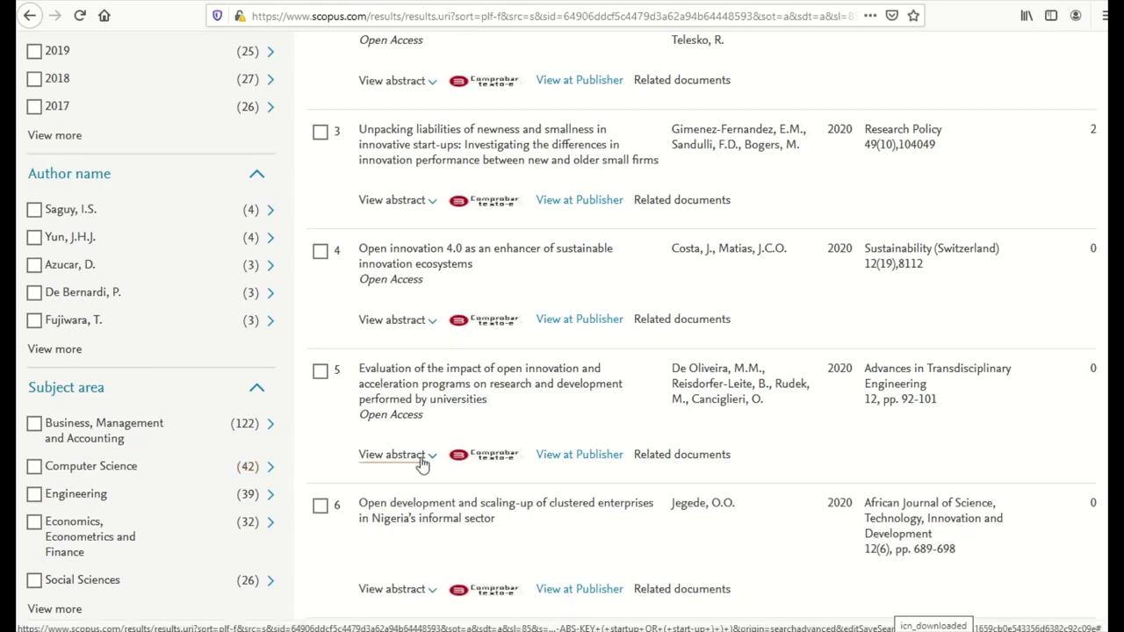
pyautogui.scroll(-5, 524, 418)
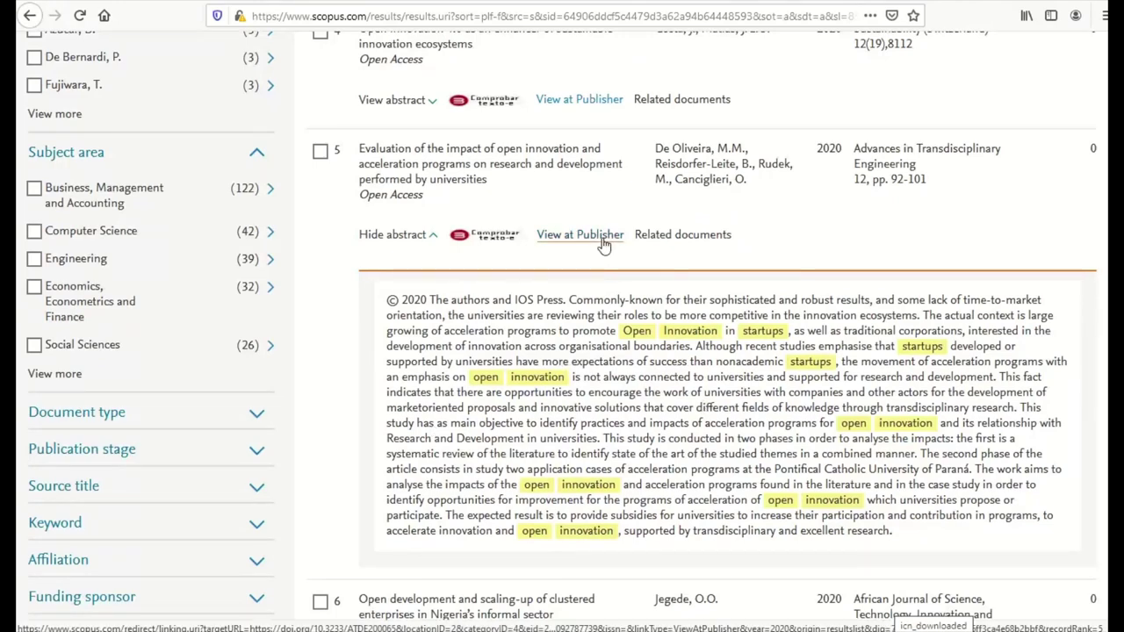
pyautogui.scroll(-1, 554, 163)
# Step: Open the fifth result's article at its publisher and download the PDF, choosing to save the file
pyautogui.click(572, 157)
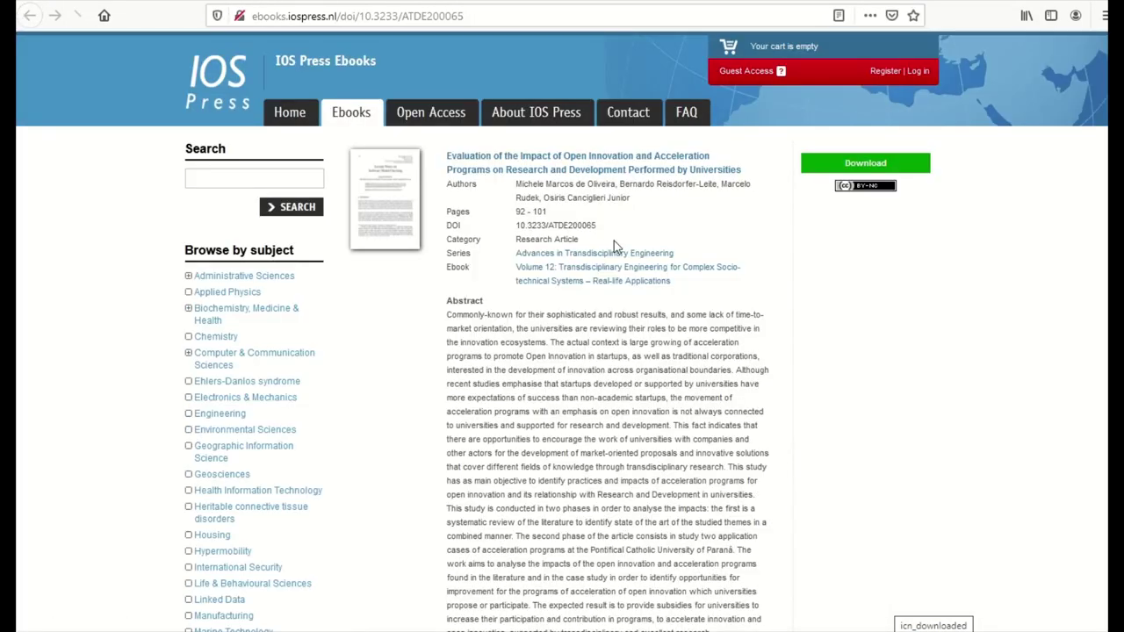
pyautogui.click(865, 165)
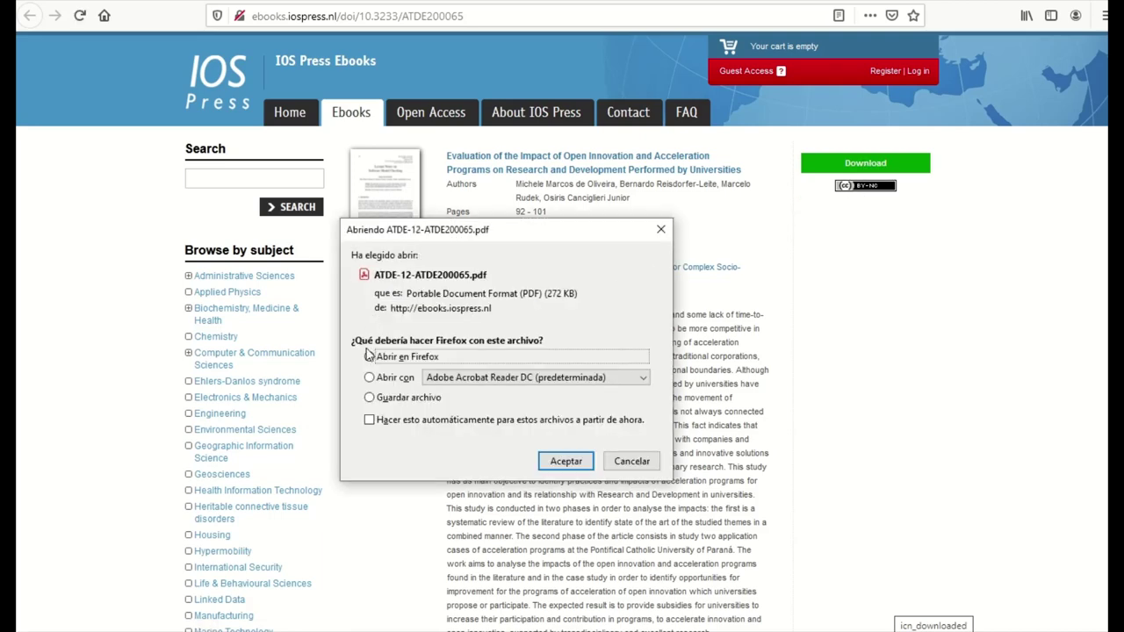
pyautogui.click(393, 400)
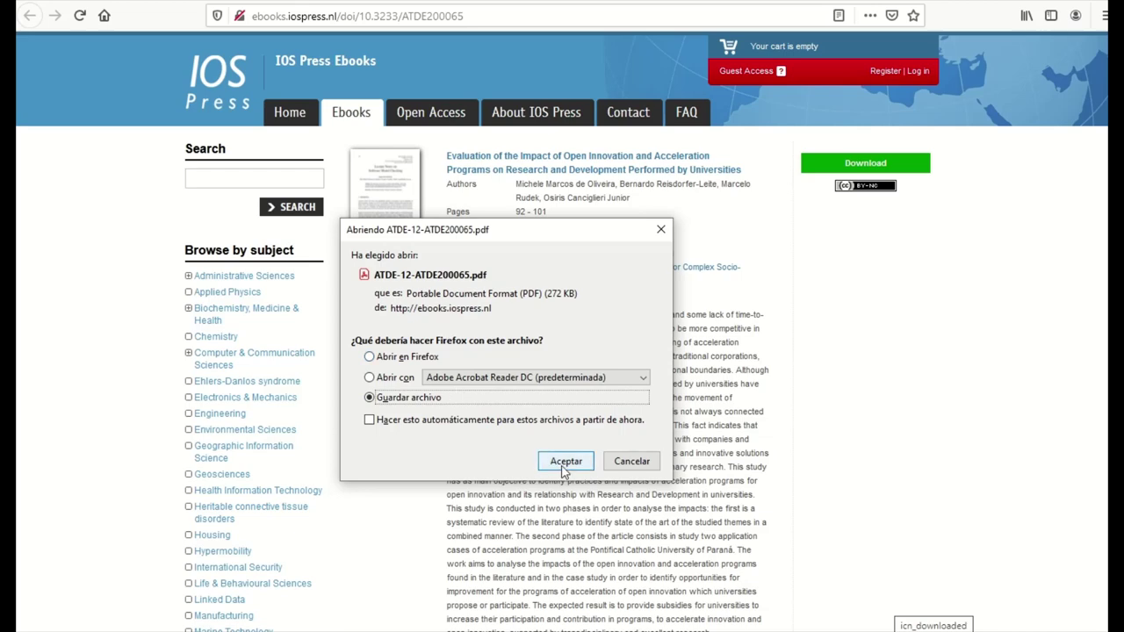
pyautogui.click(566, 462)
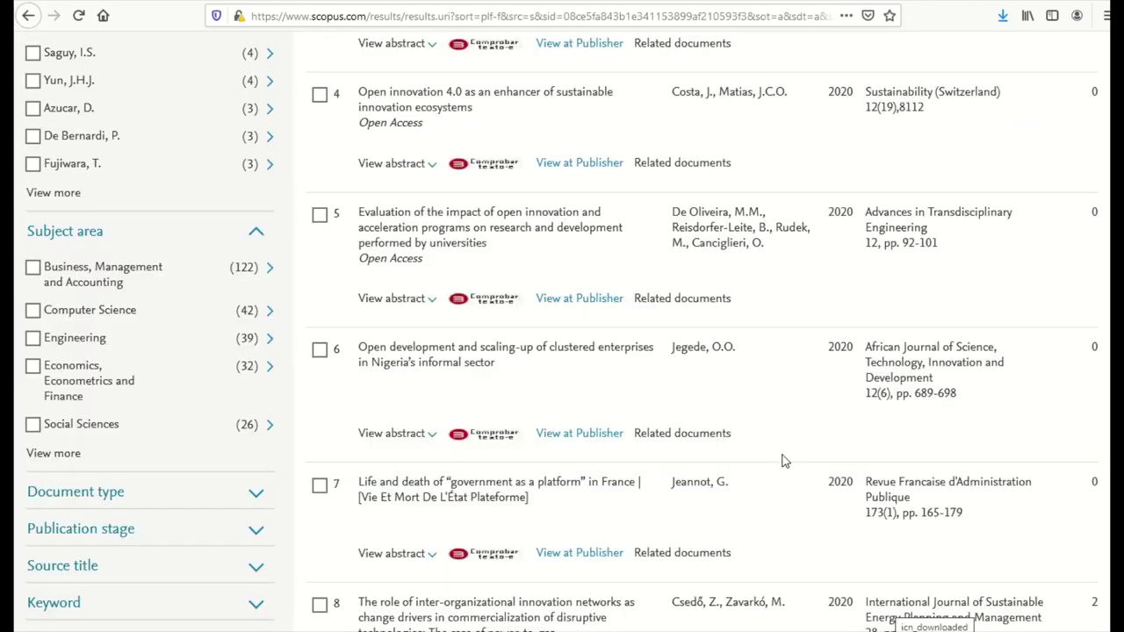
# Step: Check the full-text availability of the ninth result, on intimacy and sustainability through Islamic fintech, in the library's Buscador
pyautogui.scroll(1, 784, 461)
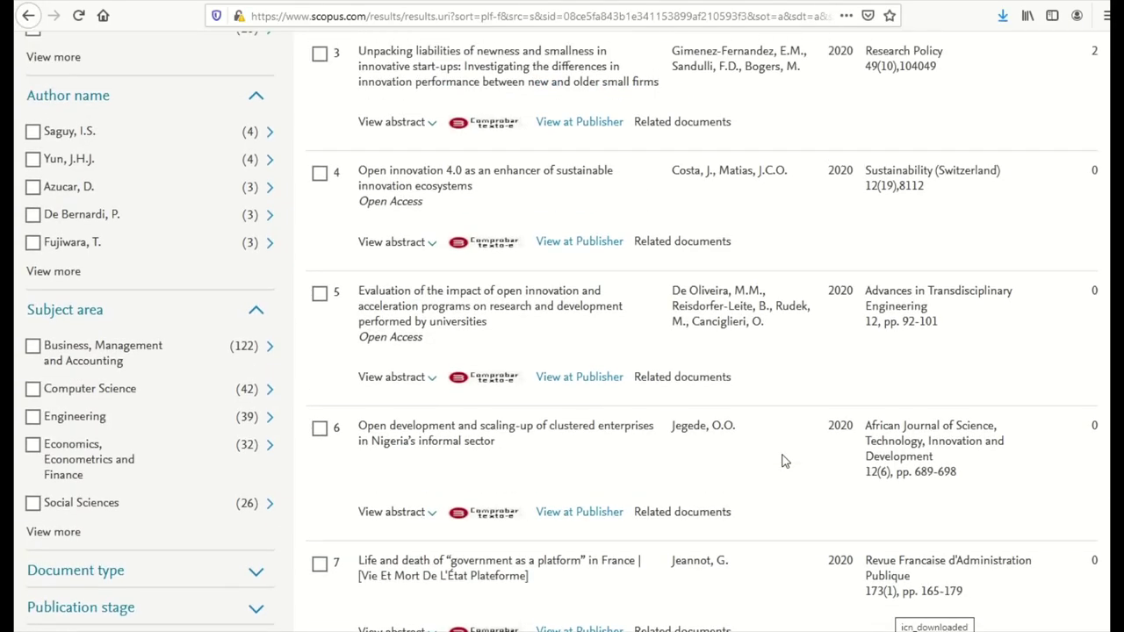
pyautogui.scroll(-2, 783, 460)
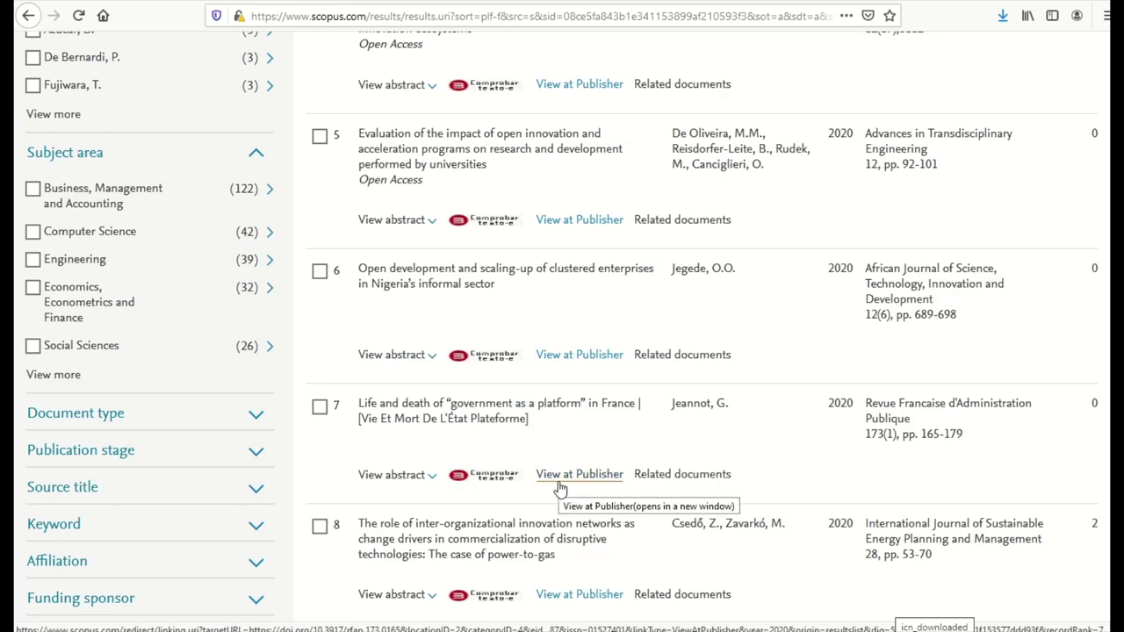
pyautogui.scroll(-5, 560, 489)
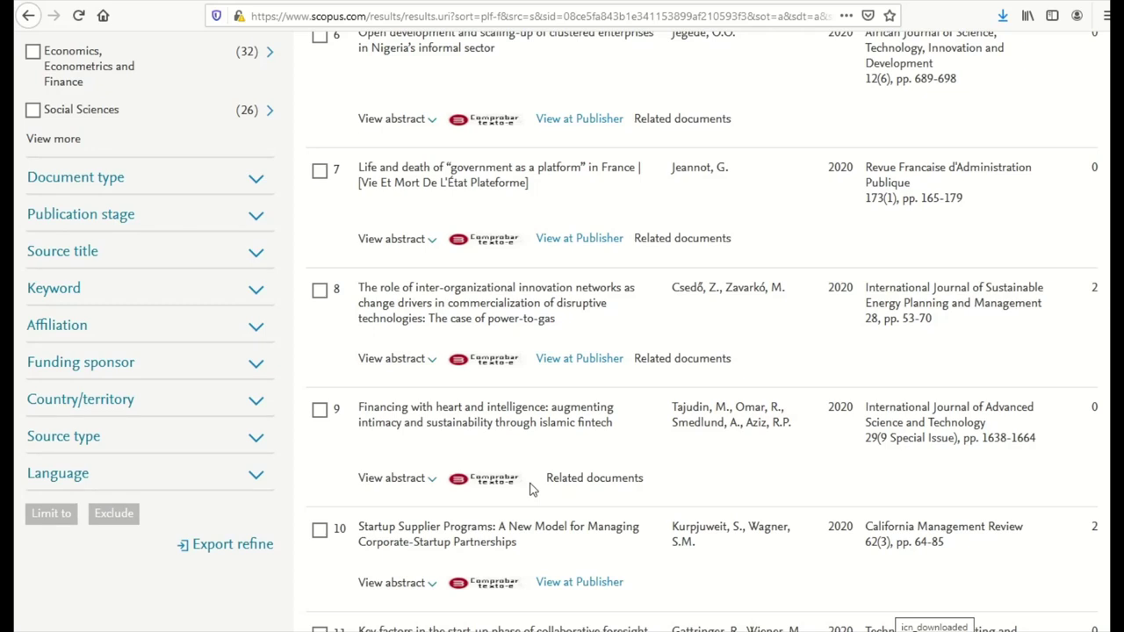
pyautogui.click(485, 485)
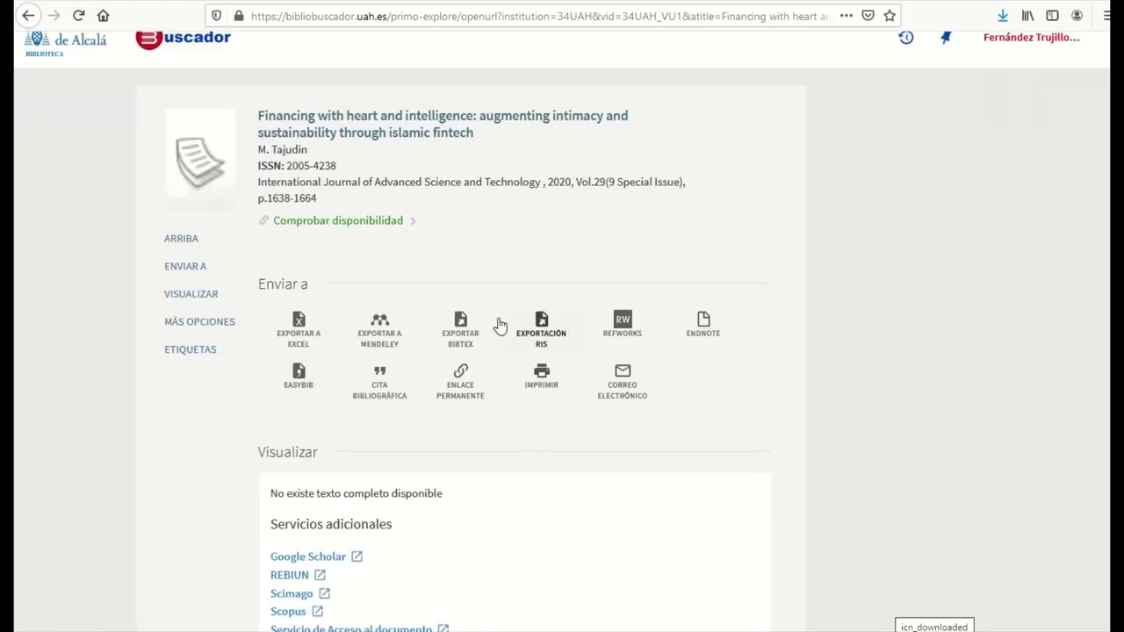
pyautogui.click(327, 226)
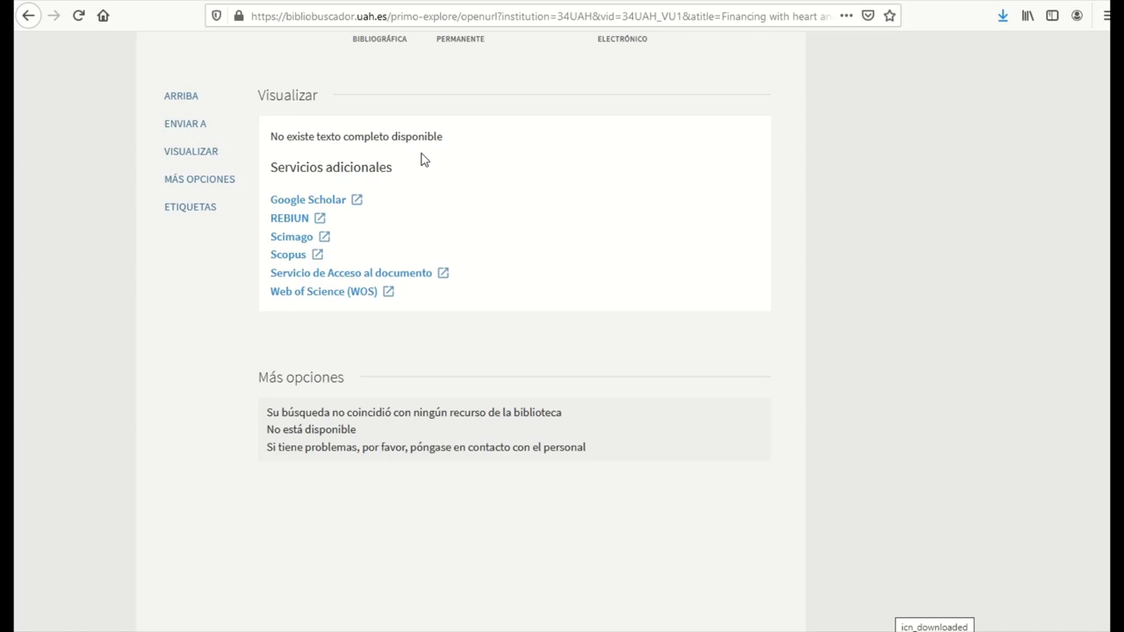
# Step: Open the library website's Acceso al documento service page and read its document request conditions and limits
pyautogui.hotkey('alt', 'Left')
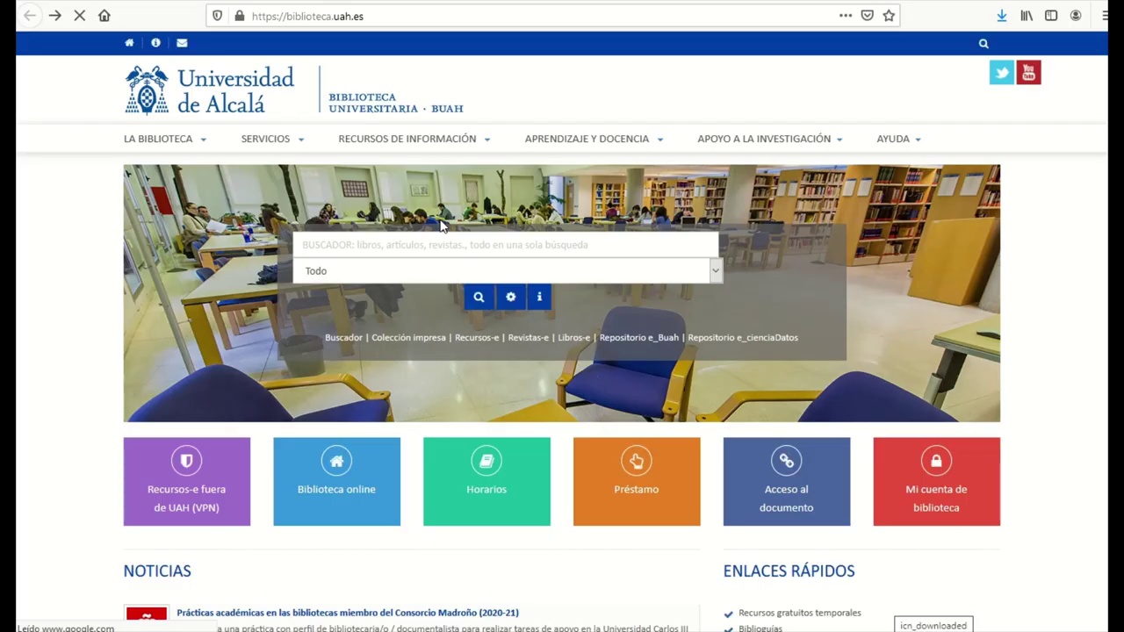
pyautogui.moveTo(281, 147)
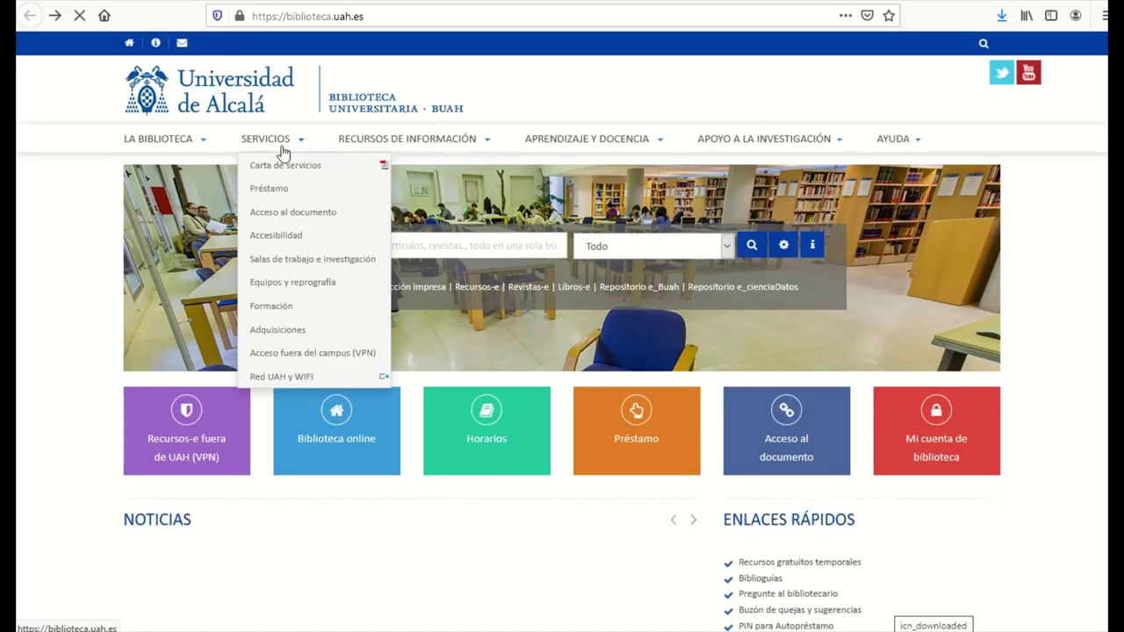
pyautogui.click(290, 215)
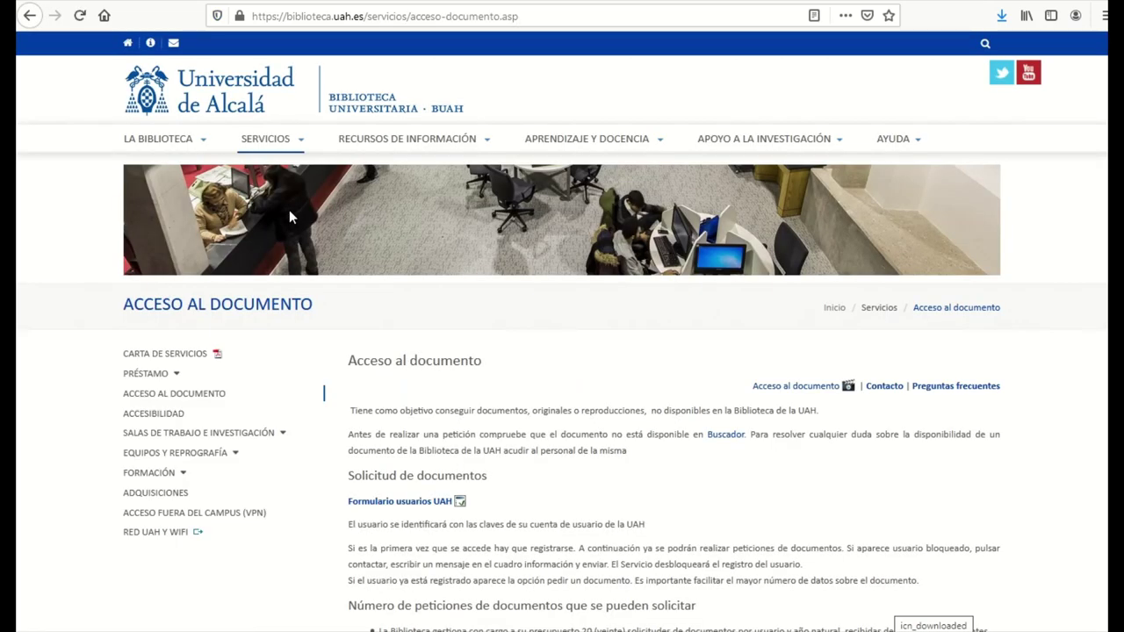
pyautogui.scroll(-3, 685, 404)
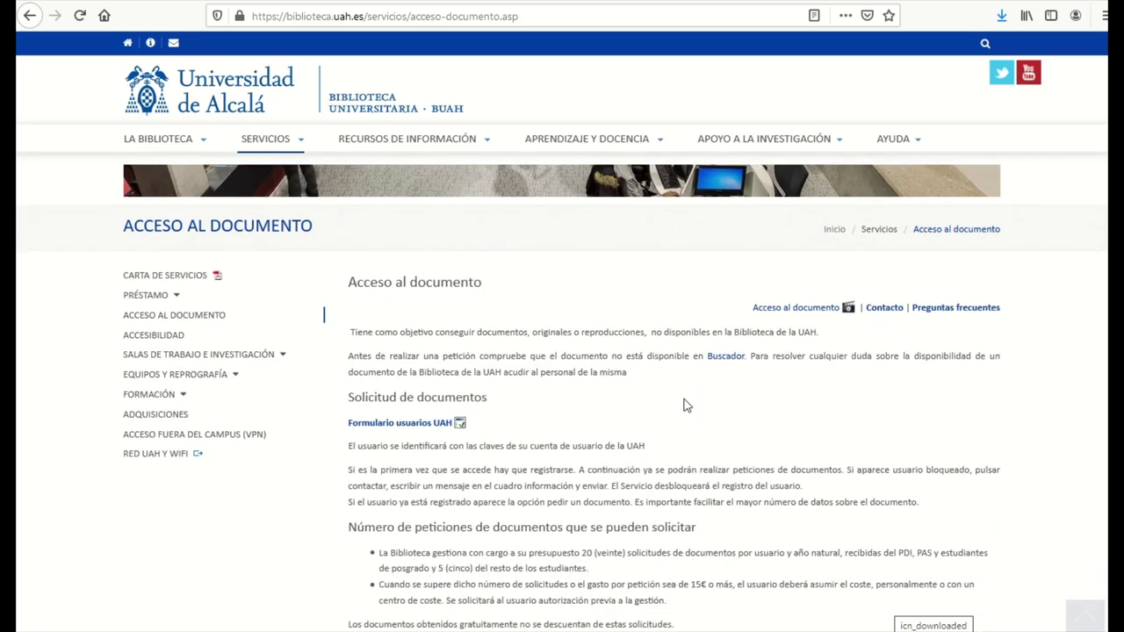
pyautogui.scroll(-5, 585, 475)
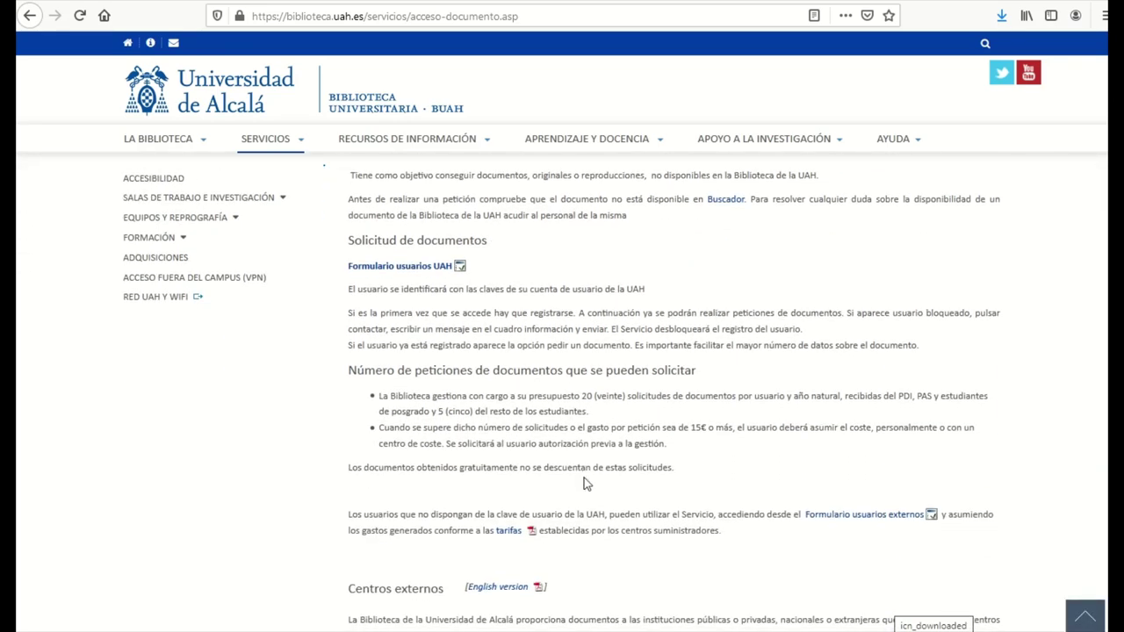
# Step: Return to the Scopus document results and look at the available sort orders without choosing one
pyautogui.scroll(8, 586, 483)
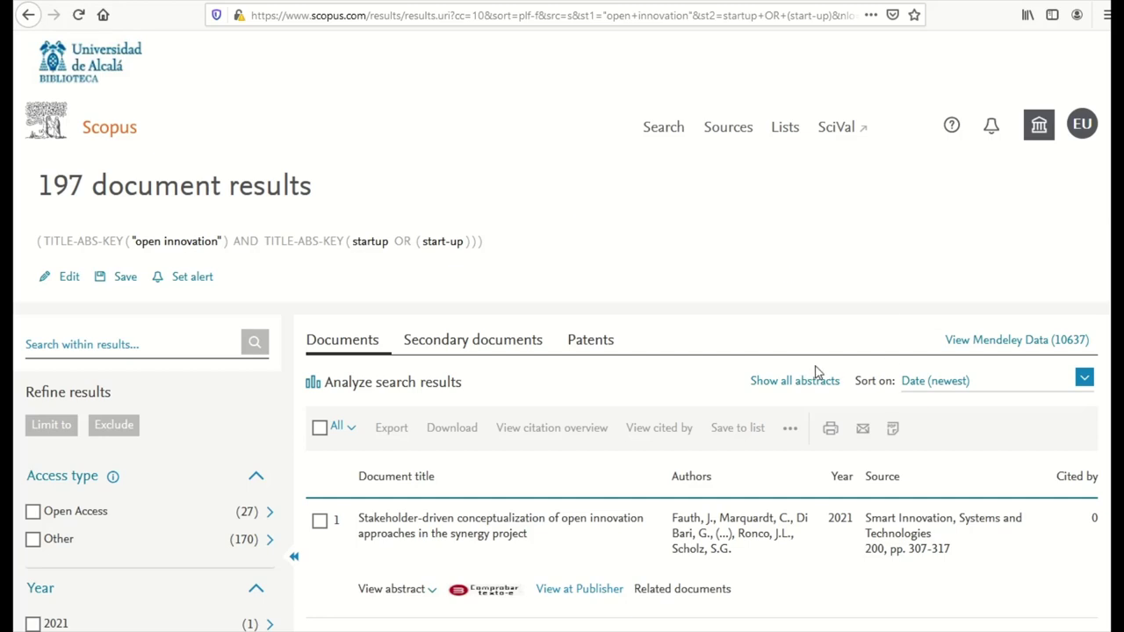
pyautogui.click(1084, 380)
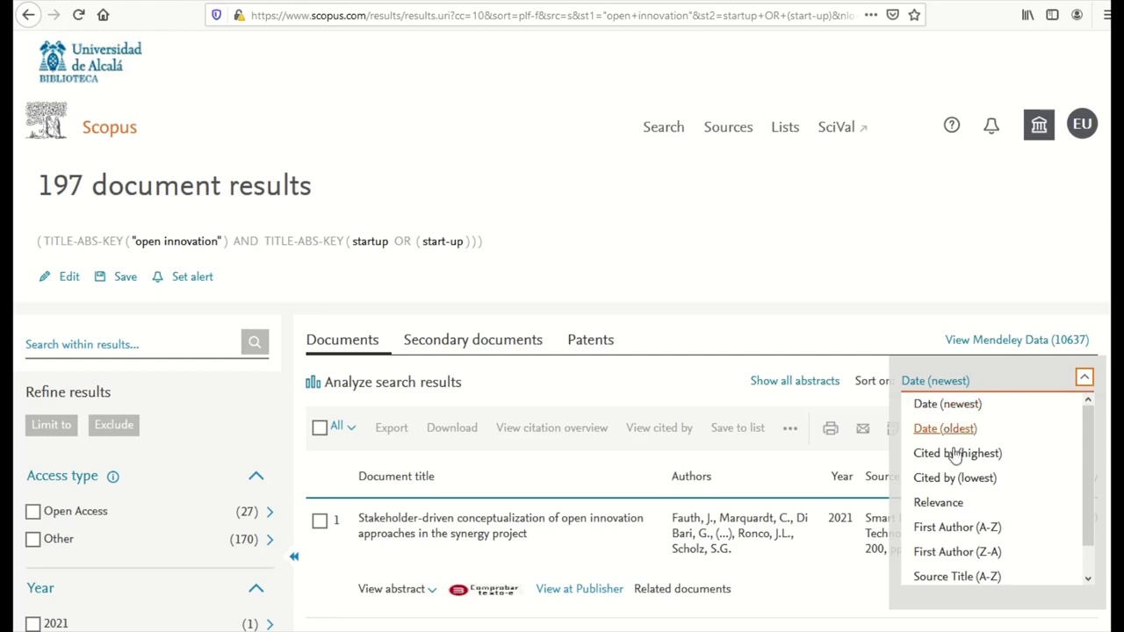
pyautogui.click(603, 232)
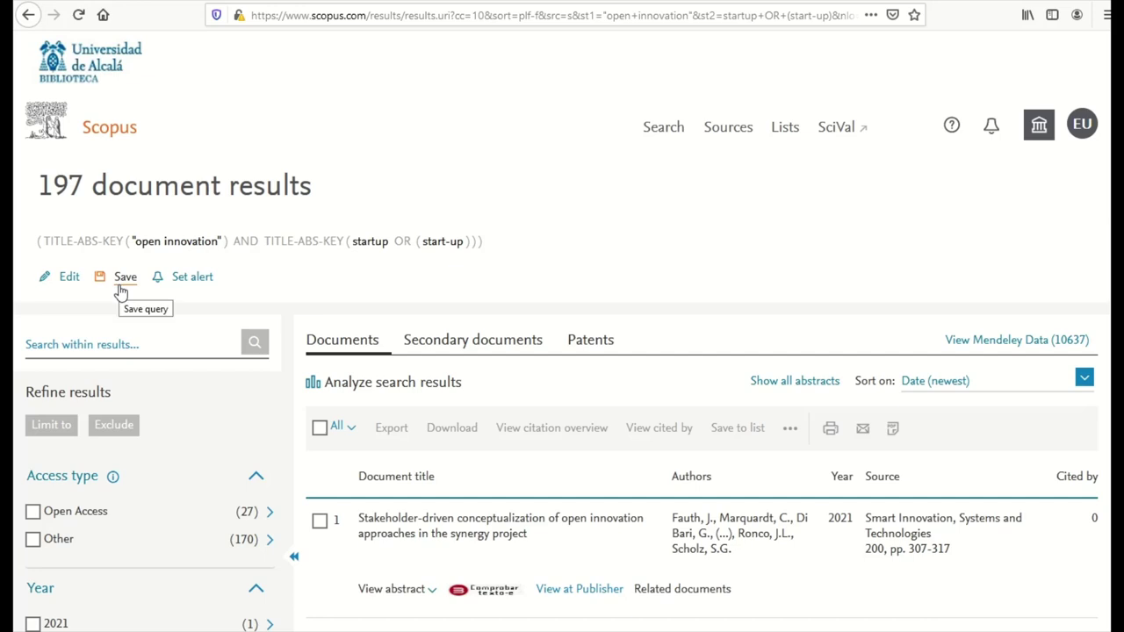
# Step: Review the e-mail search alert form for the open innovation query, including its frequency and status, and close it without setting the alert
pyautogui.click(193, 278)
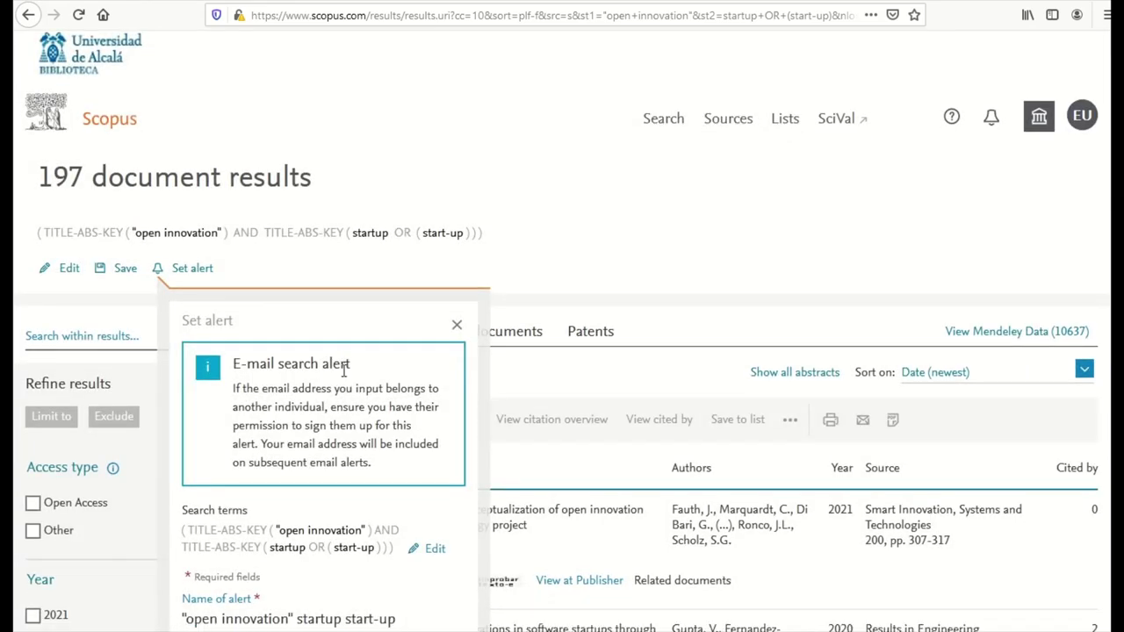
pyautogui.scroll(-3, 338, 368)
pyautogui.scroll(-2, 343, 373)
pyautogui.scroll(-2, 343, 371)
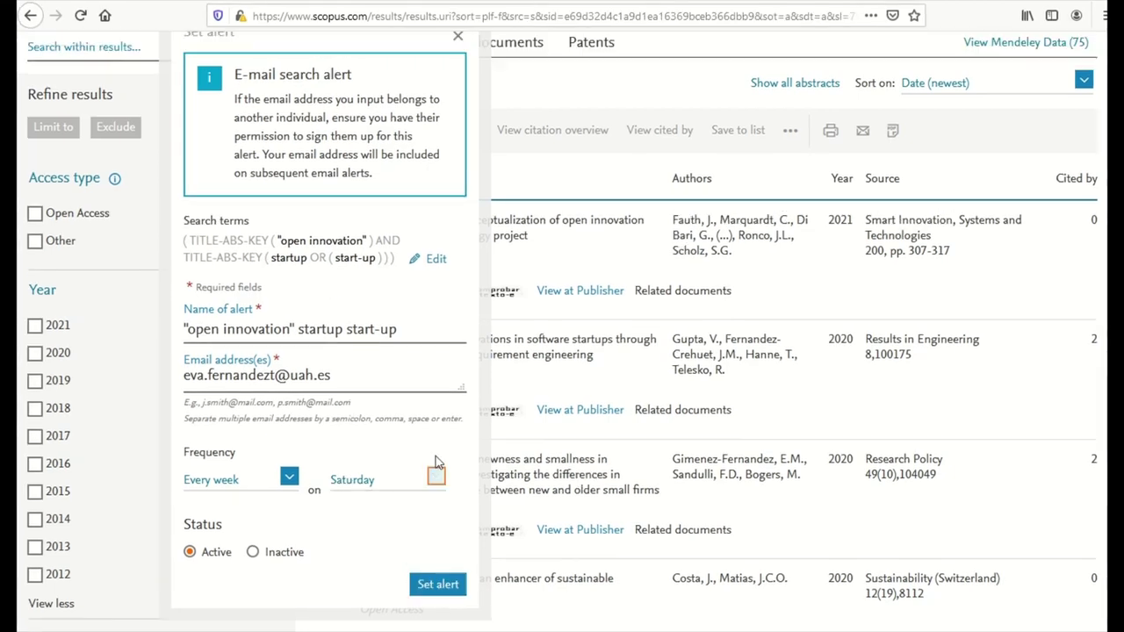
pyautogui.scroll(3, 436, 463)
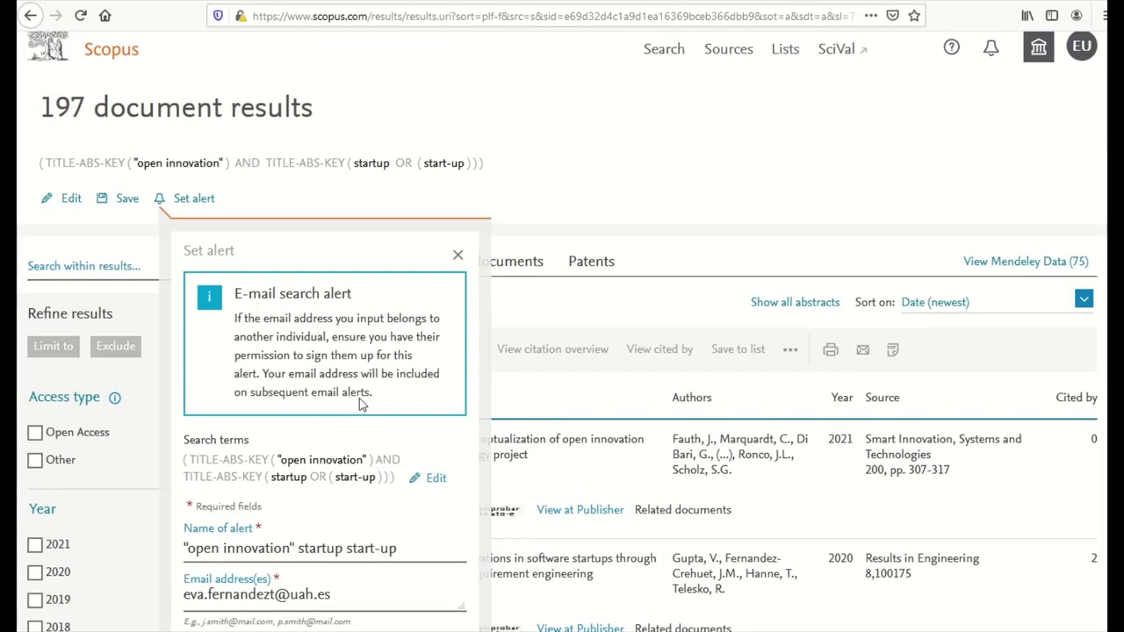
pyautogui.click(455, 256)
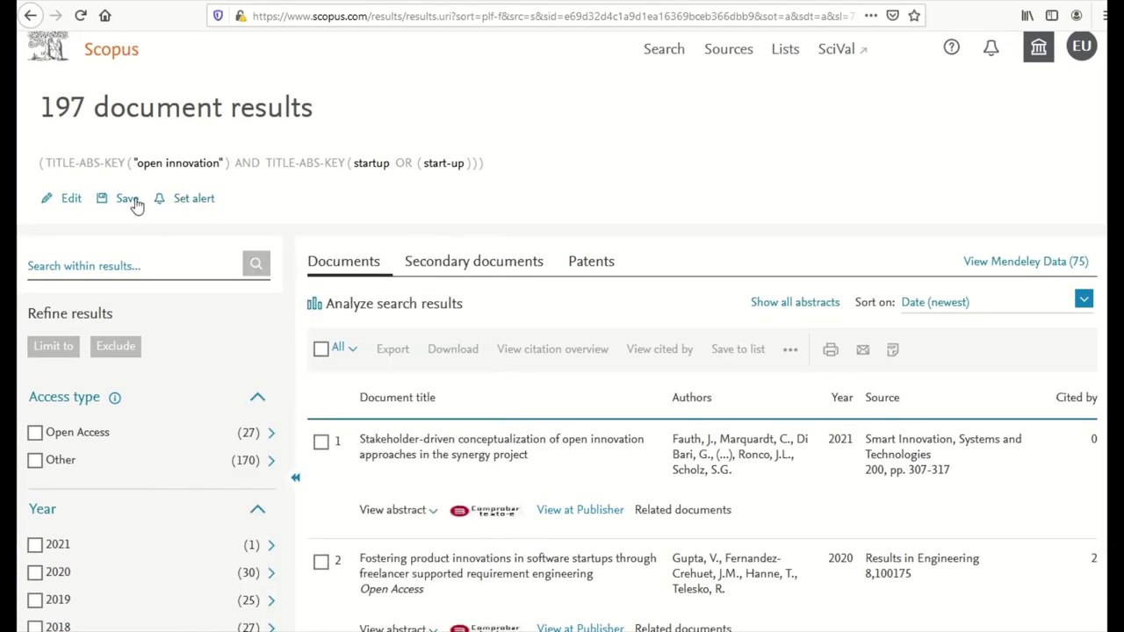